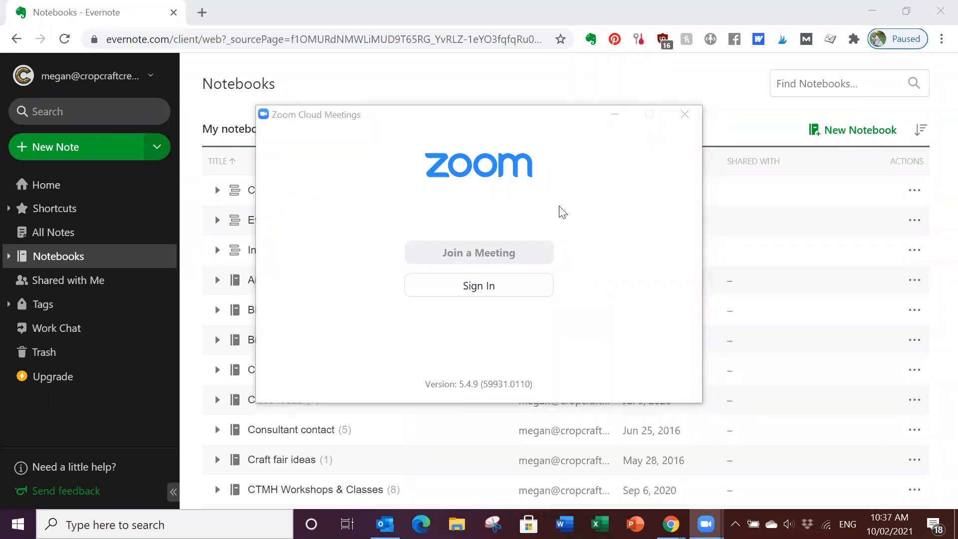
- Minimize the Zoom window and search all notes for "adventure"
{"action": "left_click", "coordinate": [618, 116]}
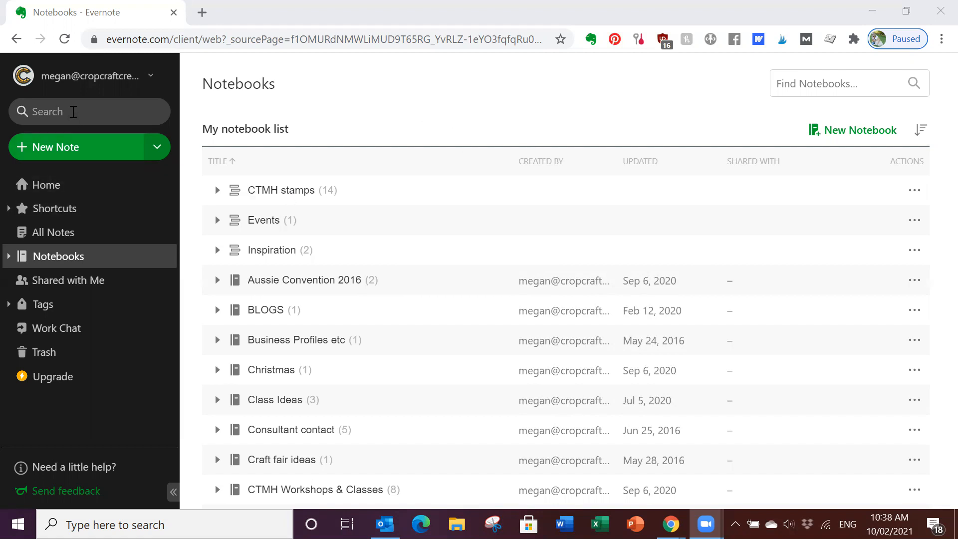
{"action": "left_click", "coordinate": [78, 114]}
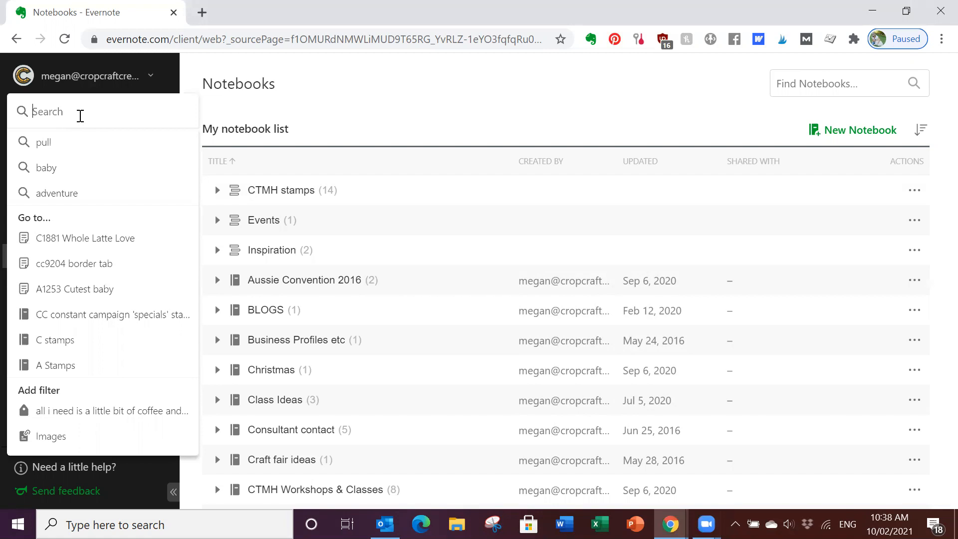
{"action": "type", "text": "adventure"}
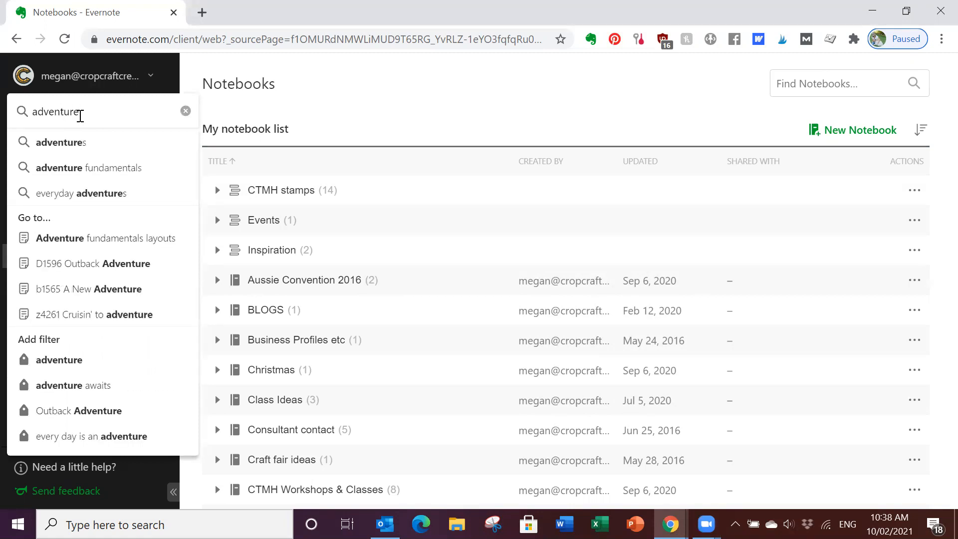
{"action": "key", "text": "Return"}
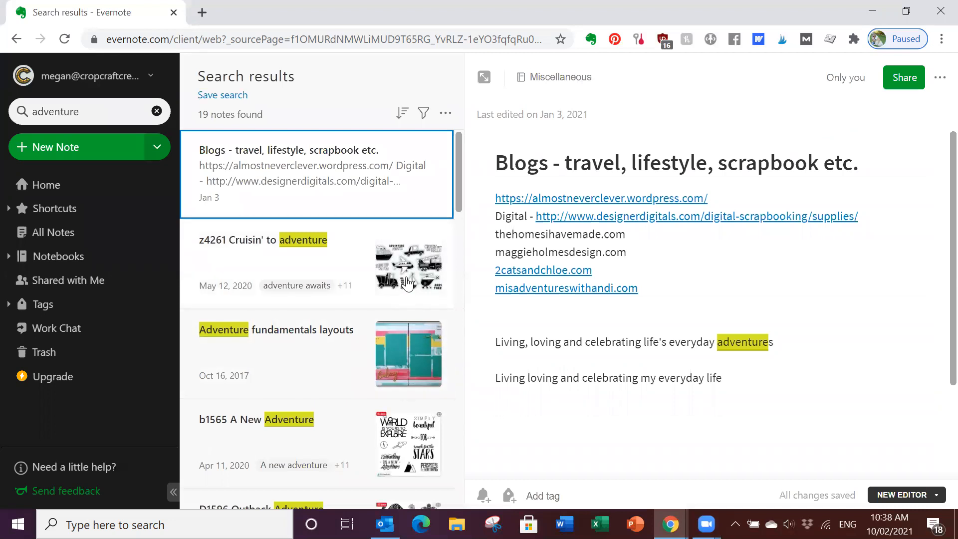
- View the stamp images in the "z4261 Cruisin' to adventure" and "b1565 A New Adventure" notes from the search results
{"action": "scroll", "coordinate": [407, 286], "scroll_direction": "down", "scroll_amount": 1}
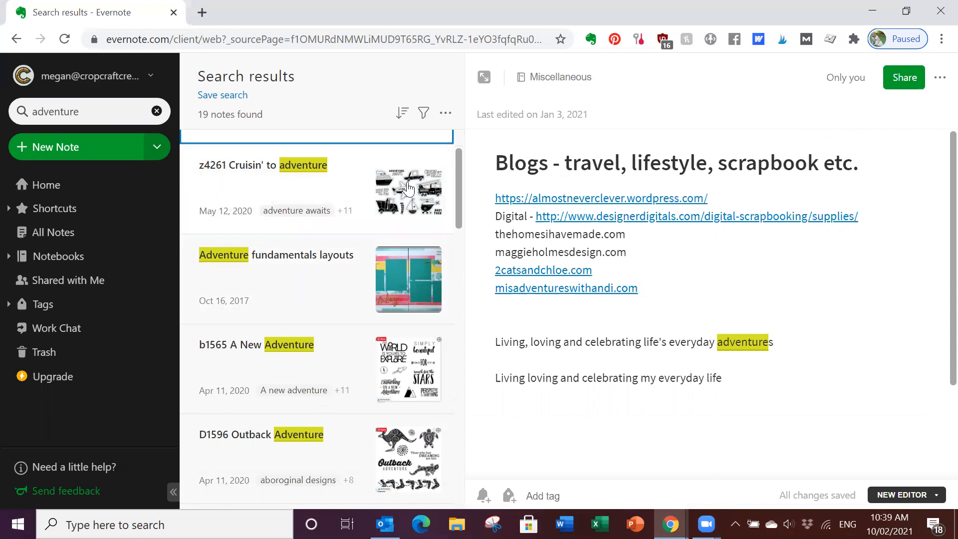
{"action": "left_click", "coordinate": [390, 196]}
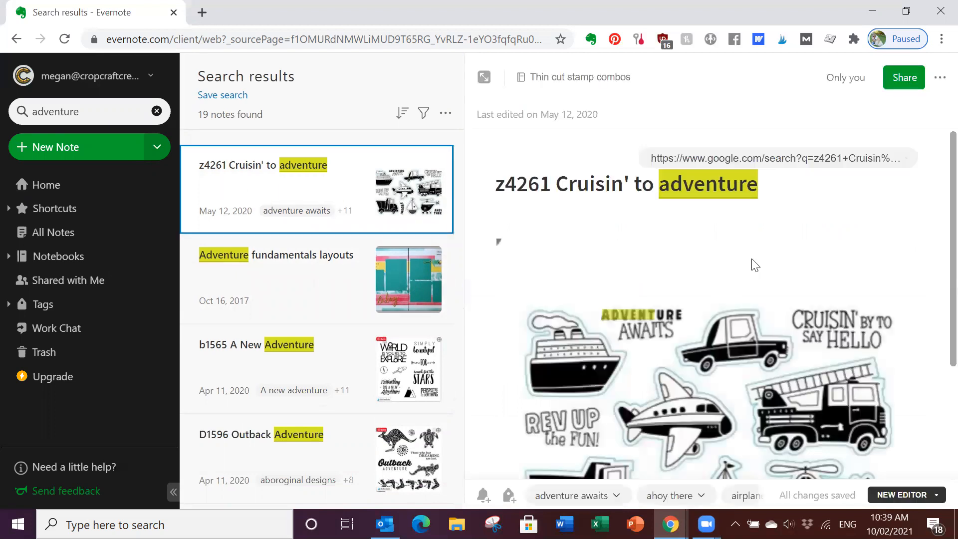
{"action": "scroll", "coordinate": [643, 218], "scroll_direction": "down", "scroll_amount": 3}
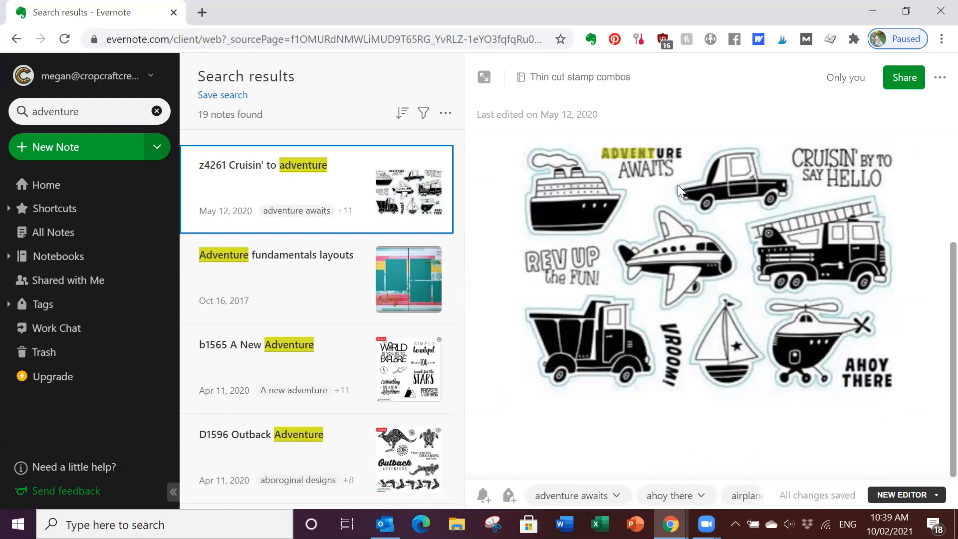
{"action": "left_click", "coordinate": [399, 378]}
{"action": "scroll", "coordinate": [613, 307], "scroll_direction": "down", "scroll_amount": 2}
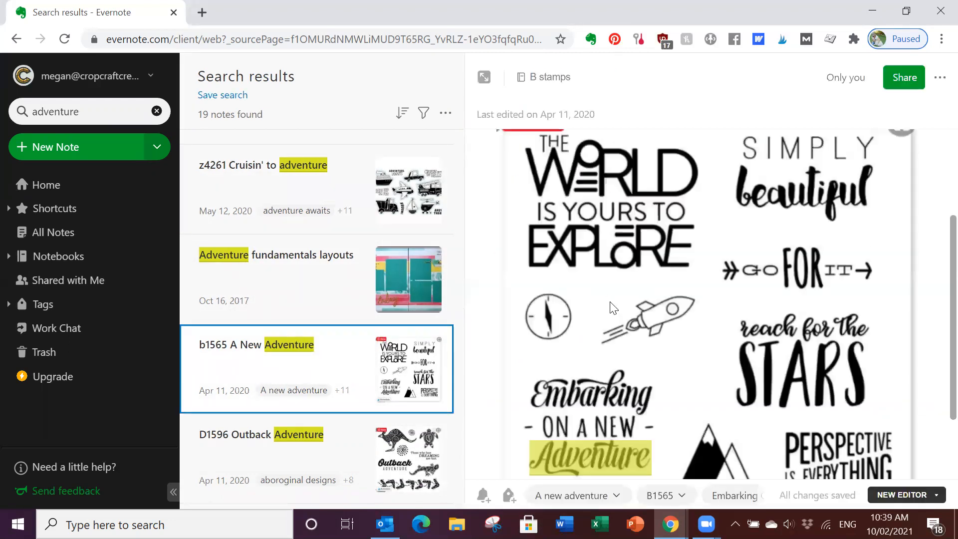
{"action": "scroll", "coordinate": [609, 301], "scroll_direction": "down", "scroll_amount": 1}
{"action": "scroll", "coordinate": [609, 302], "scroll_direction": "up", "scroll_amount": 4}
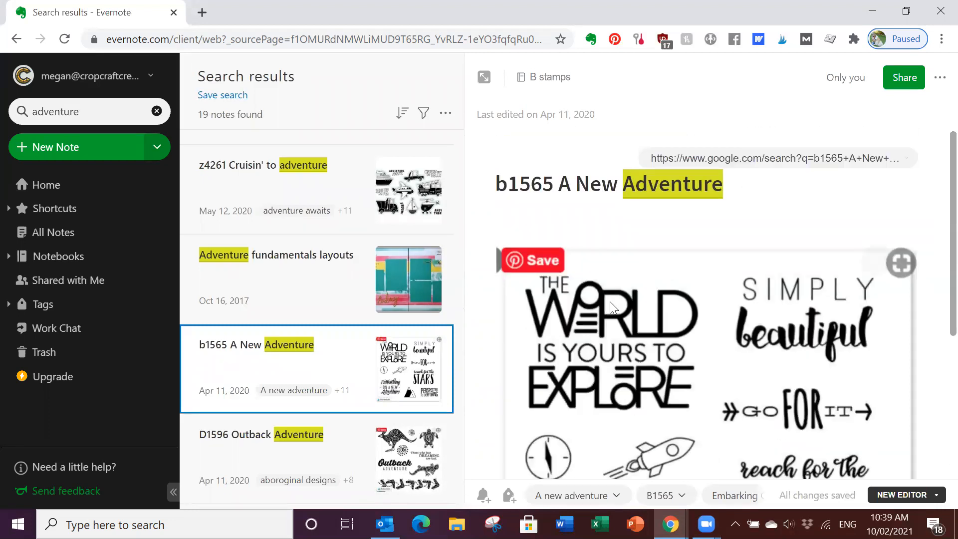
{"action": "scroll", "coordinate": [698, 333], "scroll_direction": "down", "scroll_amount": 1}
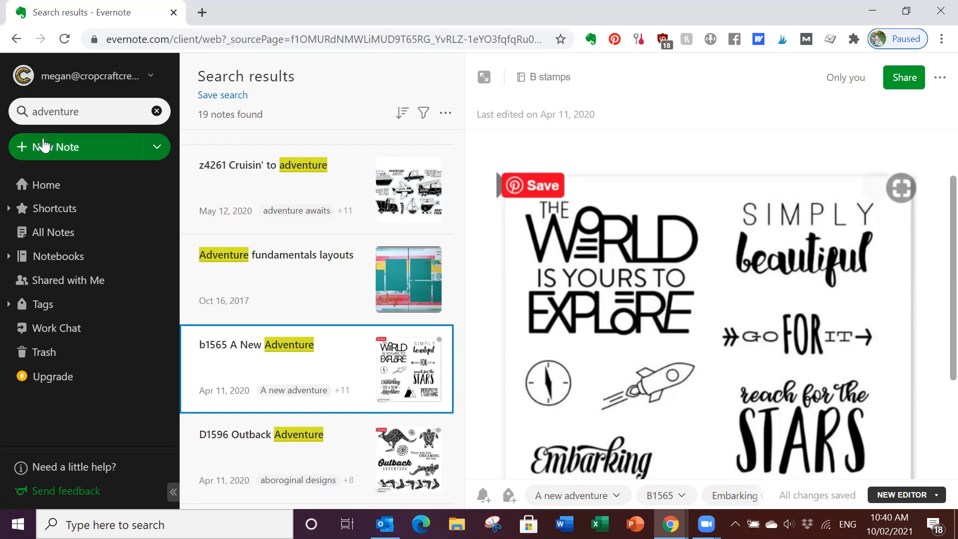
- Search the notes for "baby" instead and look through the whole list of matching notes
{"action": "left_click", "coordinate": [82, 116]}
{"action": "left_click_drag", "start_coordinate": [82, 116], "coordinate": [31, 122]}
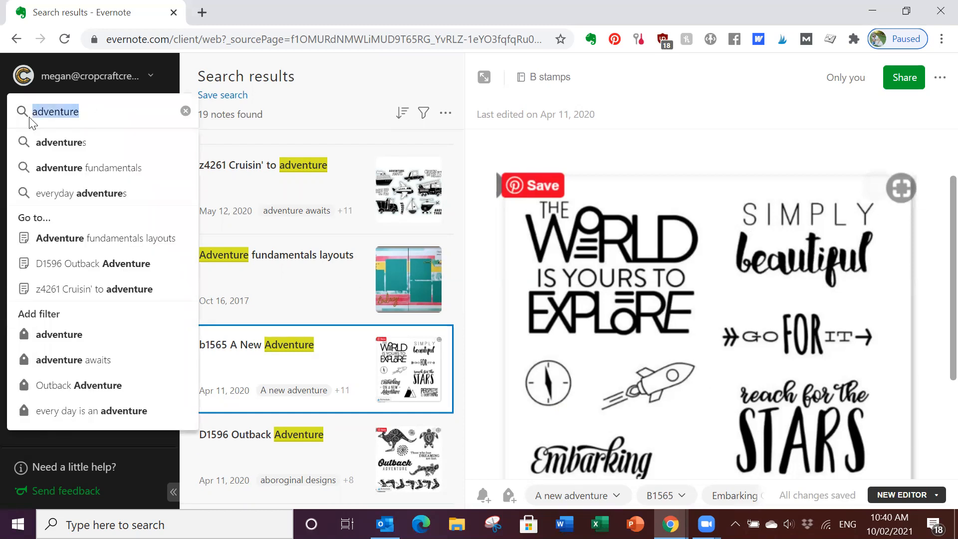
{"action": "type", "text": "baby"}
{"action": "key", "text": "Return"}
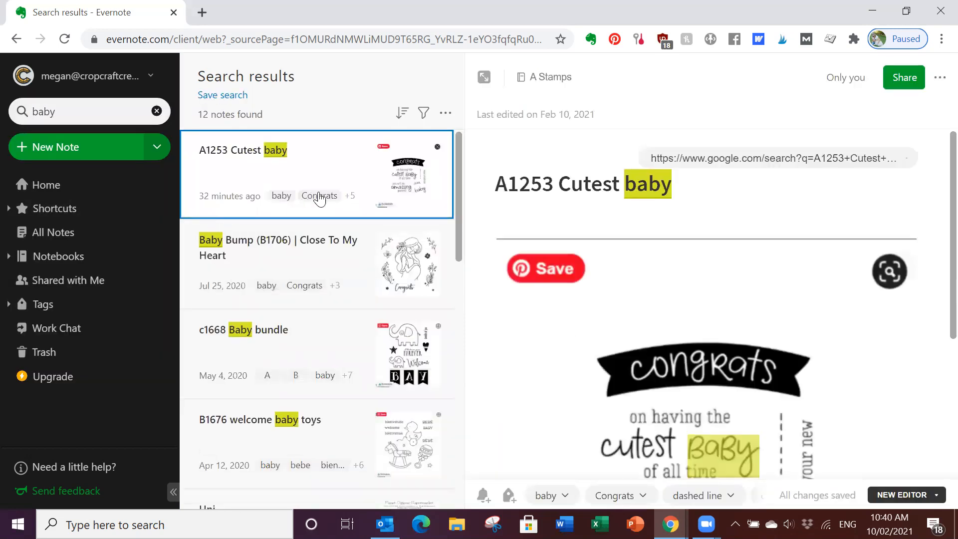
{"action": "scroll", "coordinate": [334, 284], "scroll_direction": "down", "scroll_amount": 7}
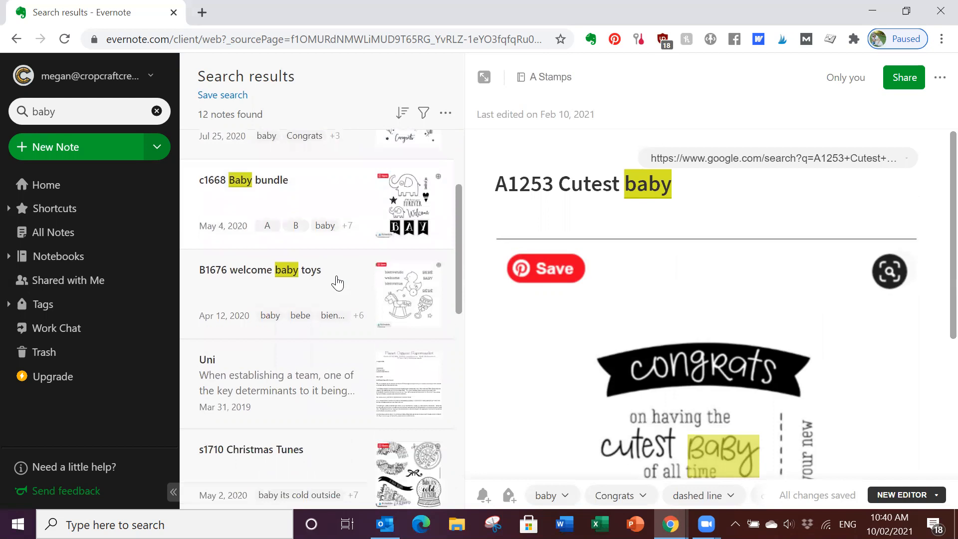
{"action": "scroll", "coordinate": [337, 282], "scroll_direction": "down", "scroll_amount": 7}
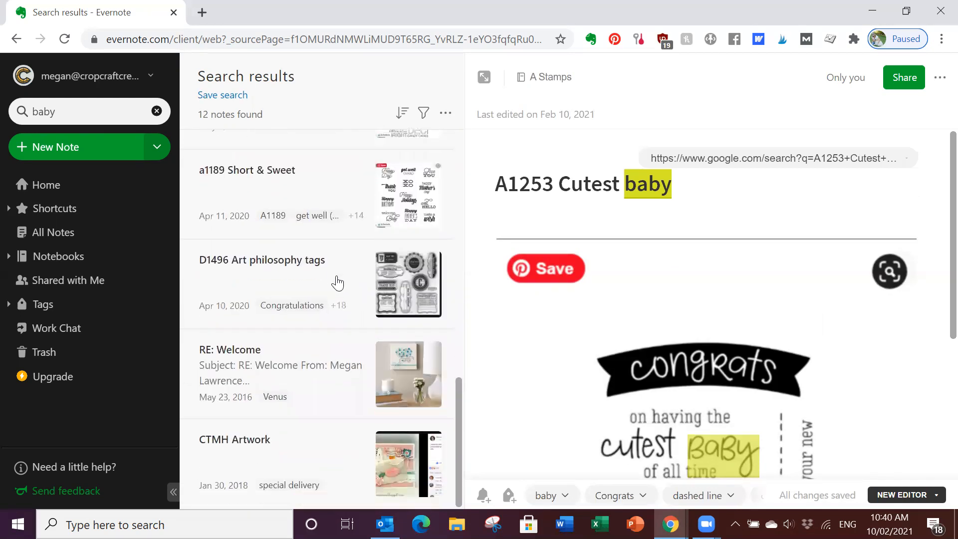
{"action": "scroll", "coordinate": [337, 282], "scroll_direction": "up", "scroll_amount": 12}
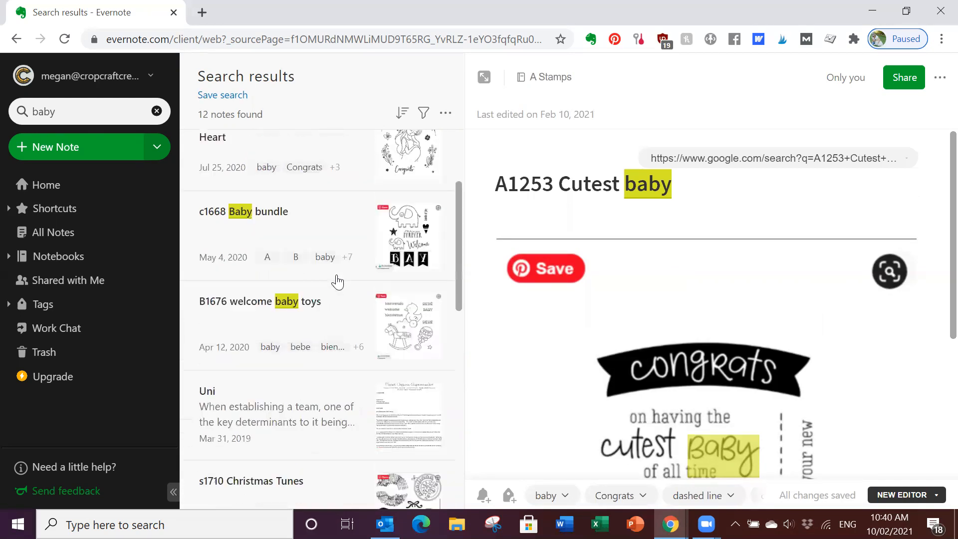
- Open the "c1668 Baby bundle" note and examine its full stamp set image
{"action": "left_click", "coordinate": [381, 256]}
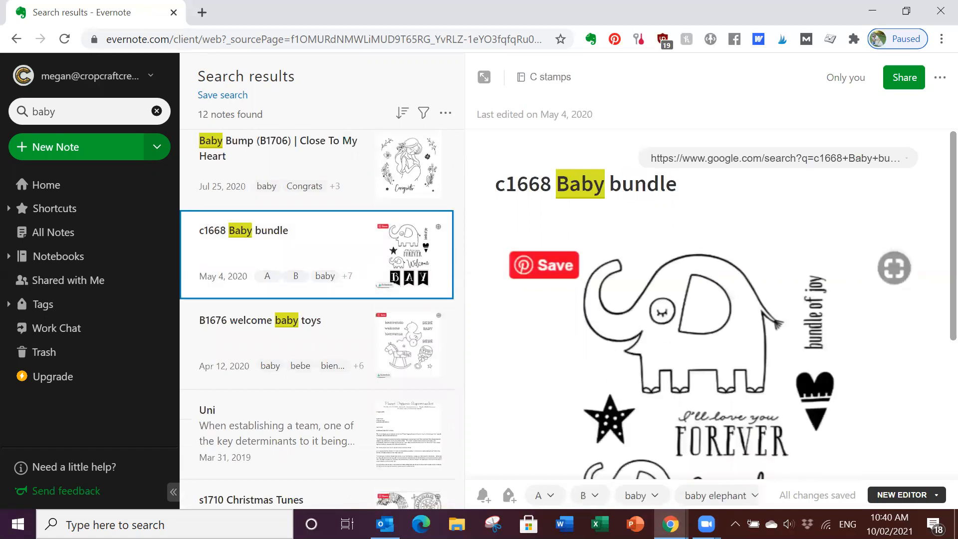
{"action": "scroll", "coordinate": [668, 334], "scroll_direction": "down", "scroll_amount": 3}
{"action": "scroll", "coordinate": [669, 334], "scroll_direction": "up", "scroll_amount": 3}
{"action": "scroll", "coordinate": [693, 345], "scroll_direction": "down", "scroll_amount": 3}
{"action": "scroll", "coordinate": [692, 342], "scroll_direction": "up", "scroll_amount": 3}
{"action": "scroll", "coordinate": [691, 343], "scroll_direction": "down", "scroll_amount": 4}
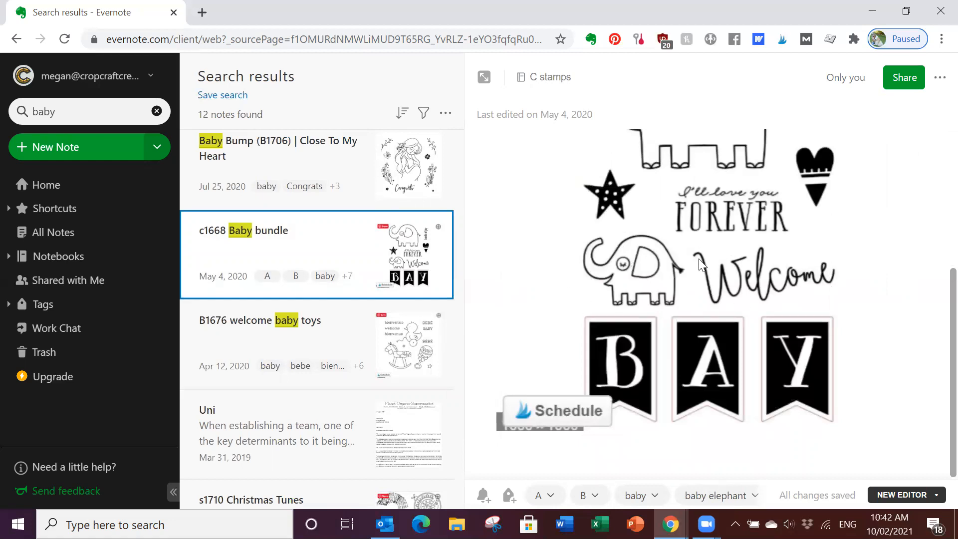
{"action": "scroll", "coordinate": [707, 300], "scroll_direction": "up", "scroll_amount": 4}
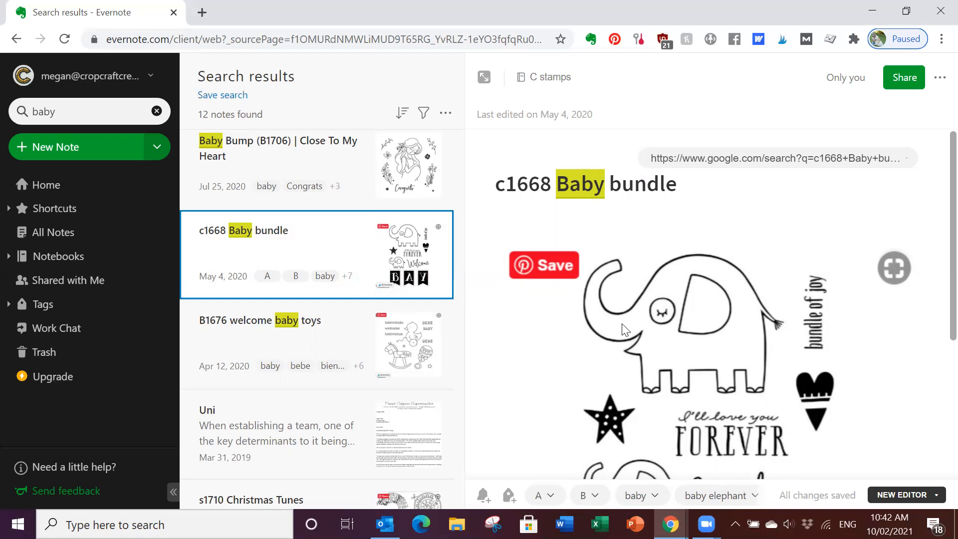
- Create a new notebook named "A stamp sample" in the notebook list
{"action": "left_click", "coordinate": [50, 259]}
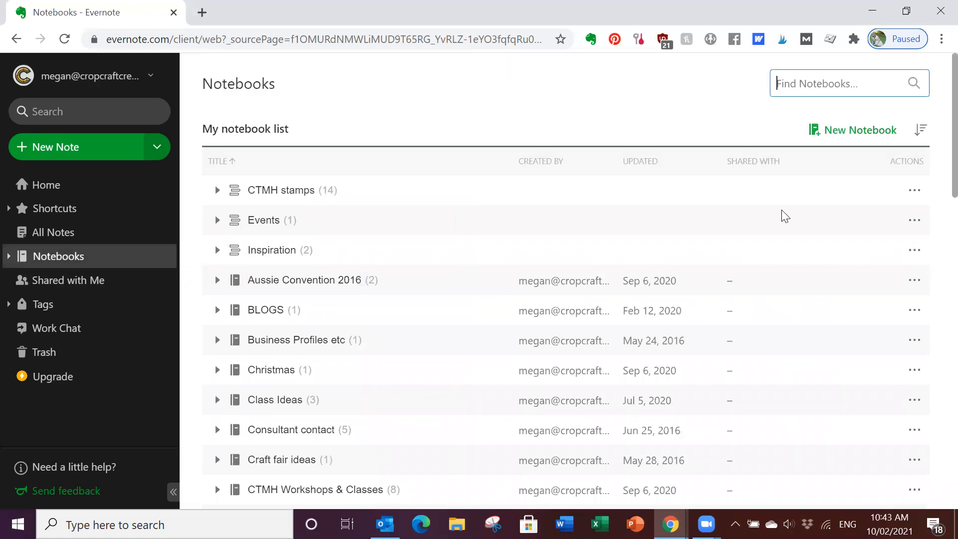
{"action": "left_click", "coordinate": [832, 124]}
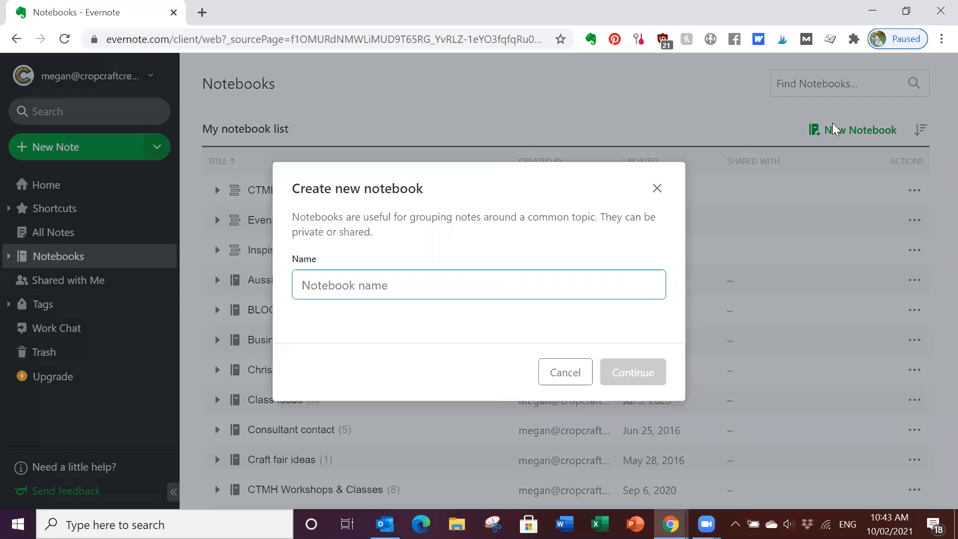
{"action": "type", "text": "A stamp"}
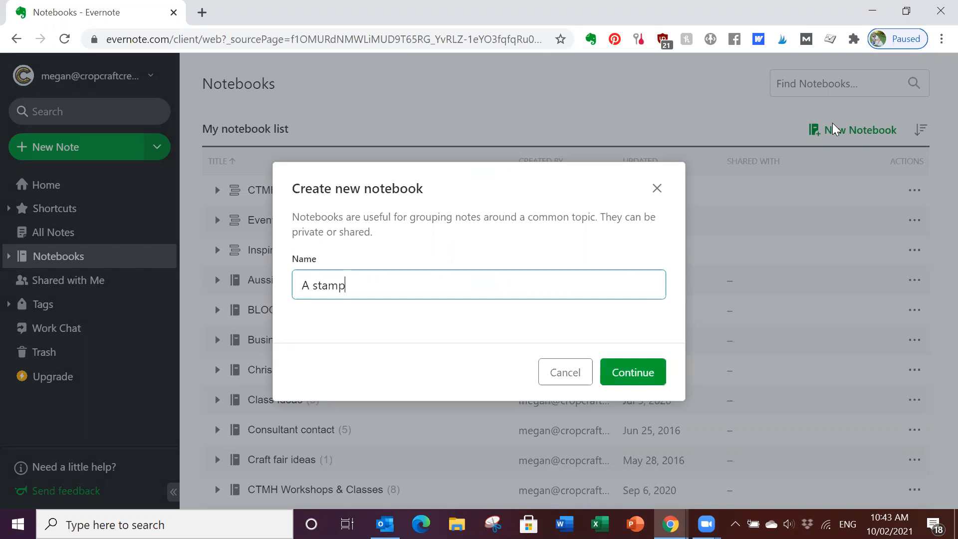
{"action": "type", "text": " sample"}
{"action": "left_click", "coordinate": [626, 374]}
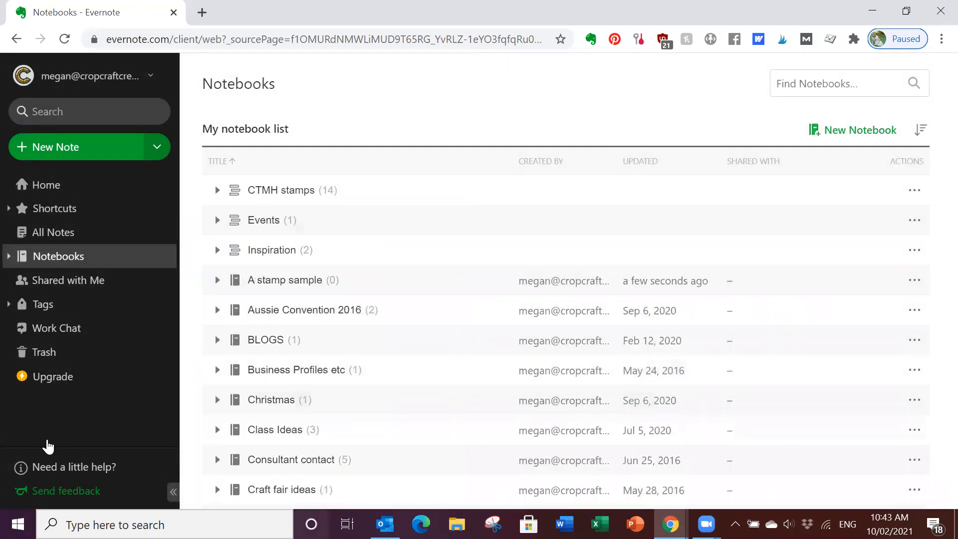
- Create another new notebook, entering "B stamps" as its name
{"action": "left_click", "coordinate": [855, 128]}
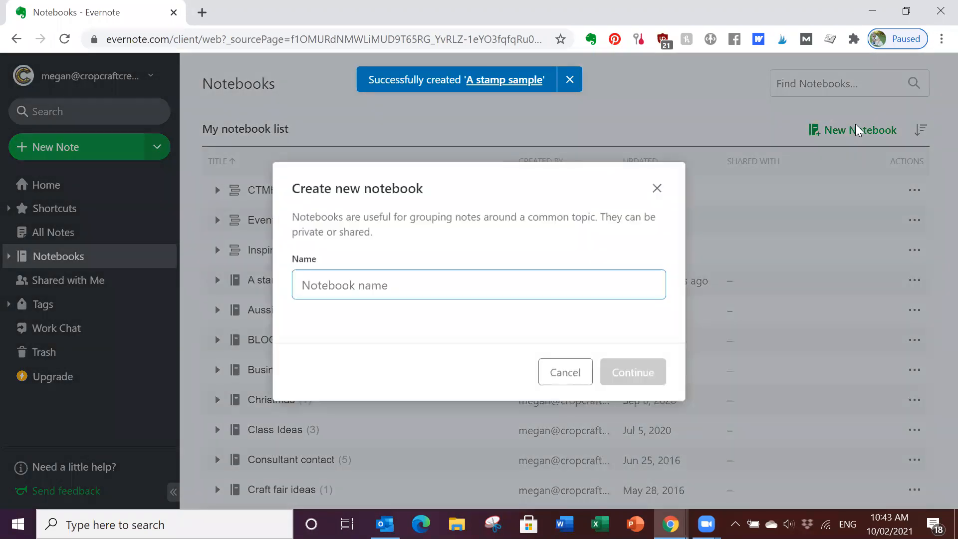
{"action": "type", "text": "B stamps"}
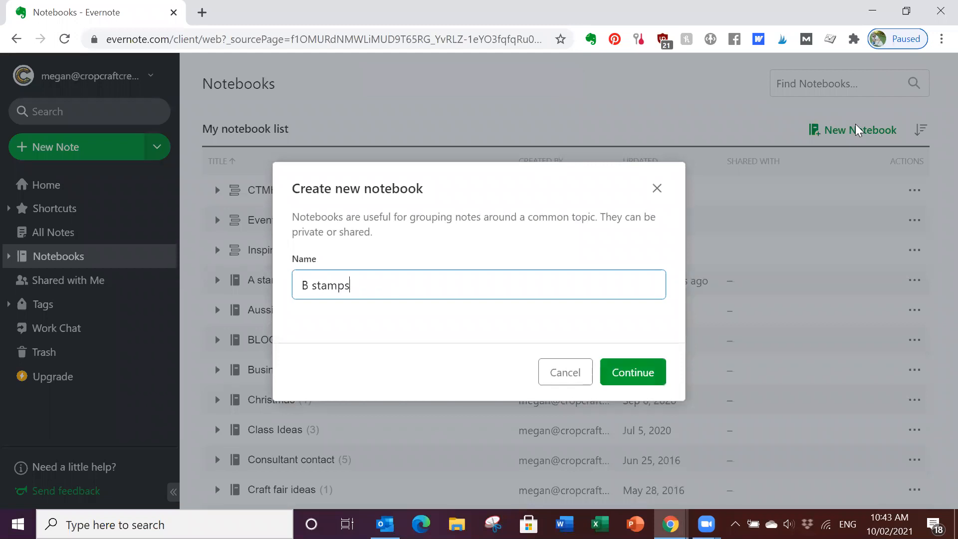
{"action": "left_click", "coordinate": [619, 374]}
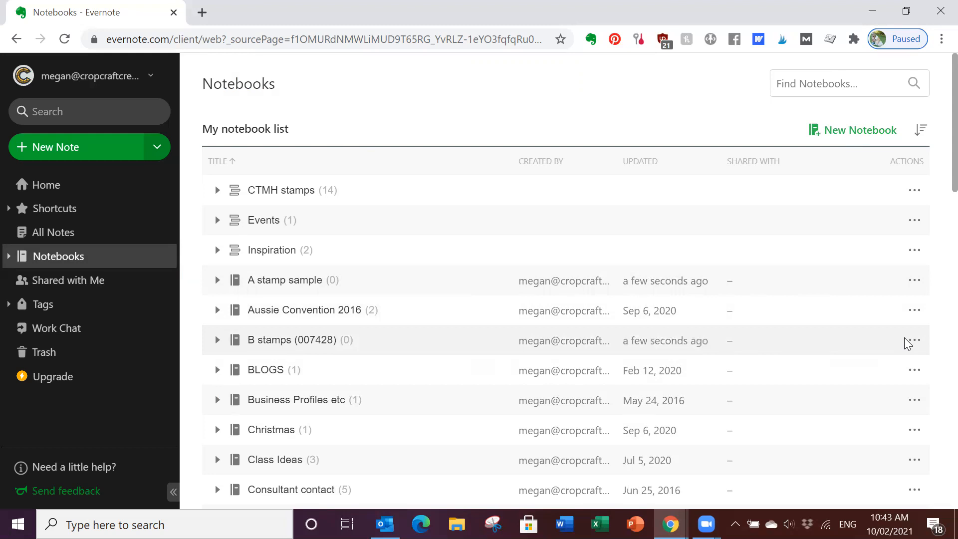
- Rename the newly created, empty B stamps notebook as "B stamps sample"
{"action": "left_click", "coordinate": [915, 343]}
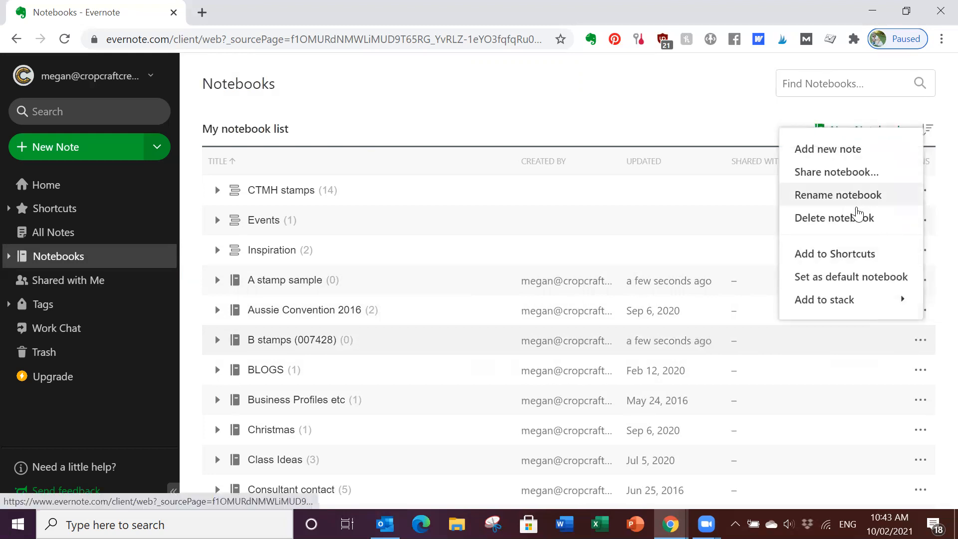
{"action": "left_click", "coordinate": [853, 197]}
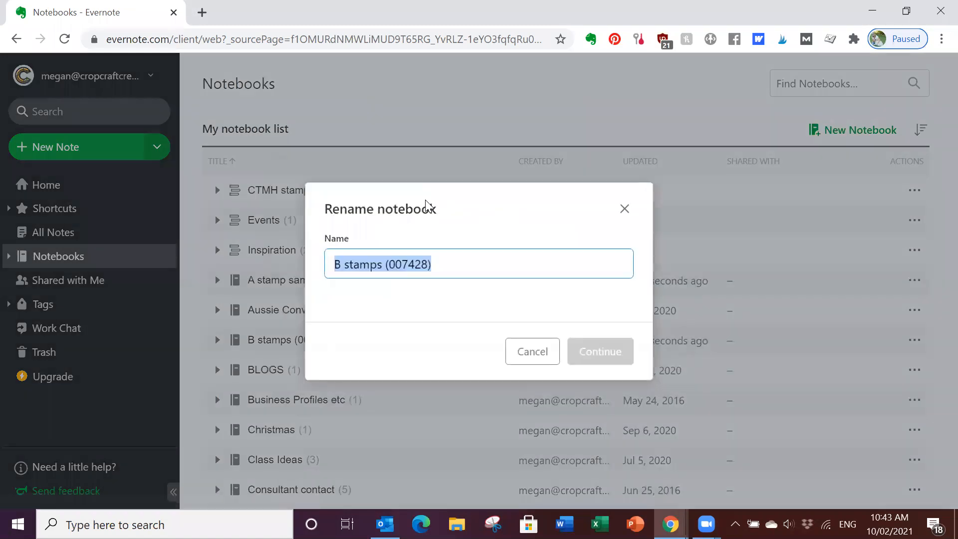
{"action": "left_click", "coordinate": [439, 265]}
{"action": "key", "text": "BackSpace"}
{"action": "key", "text": "BackSpace"}
{"action": "key", "text": "BackSpace"}
{"action": "key", "text": "BackSpace"}
{"action": "key", "text": "BackSpace"}
{"action": "key", "text": "BackSpace"}
{"action": "key", "text": "BackSpace"}
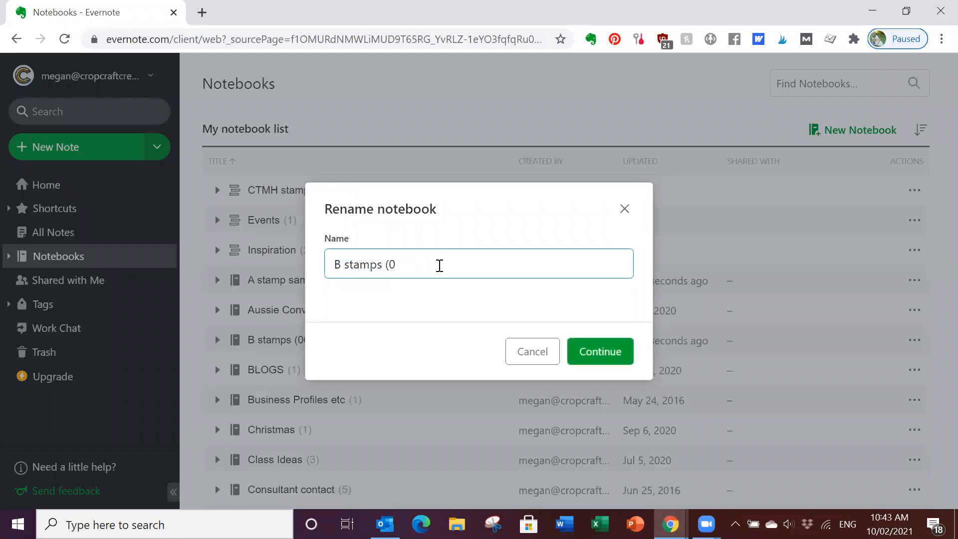
{"action": "type", "text": "sample"}
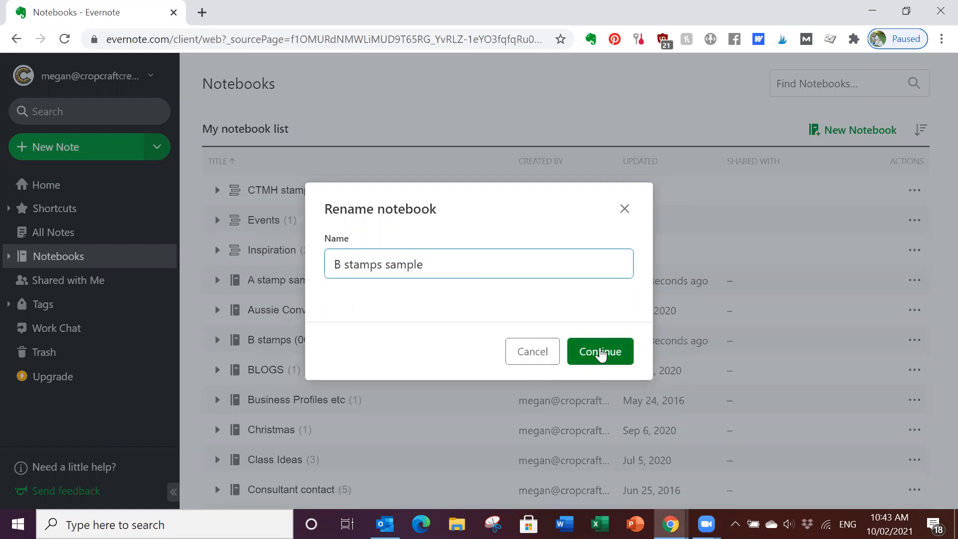
{"action": "left_click", "coordinate": [602, 355]}
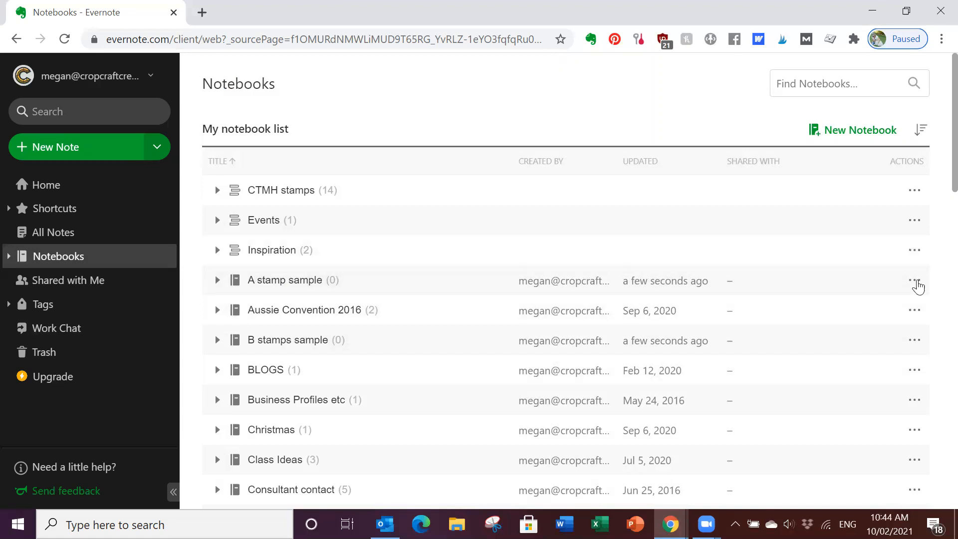
- Add the "A stamp sample" notebook to a new stack named "CTMH stamps sample"
{"action": "left_click", "coordinate": [913, 282]}
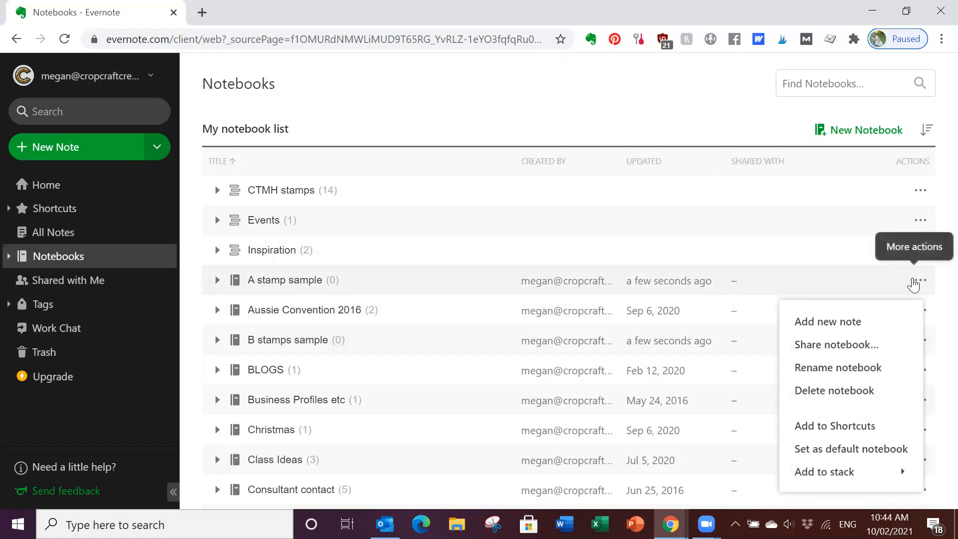
{"action": "mouse_move", "coordinate": [822, 478]}
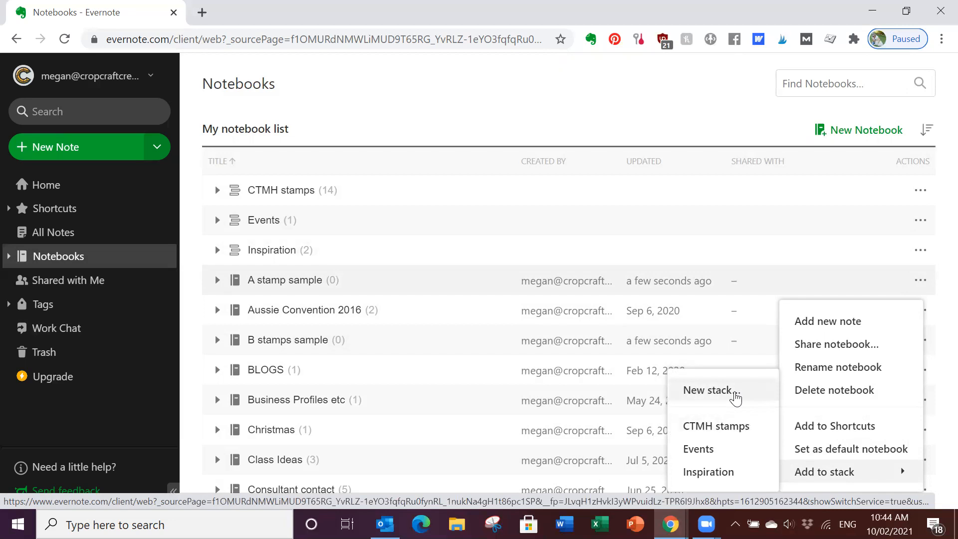
{"action": "left_click", "coordinate": [708, 390]}
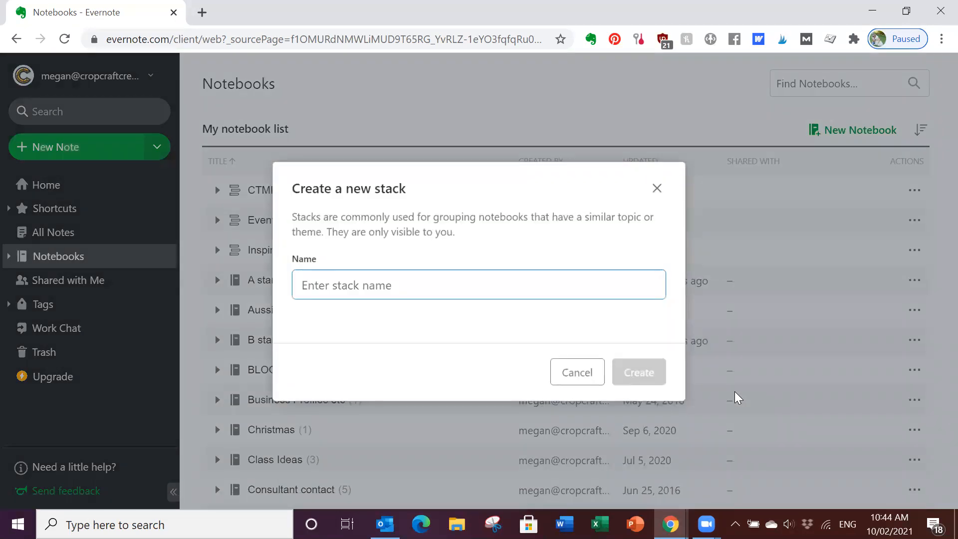
{"action": "type", "text": "CTM H s"}
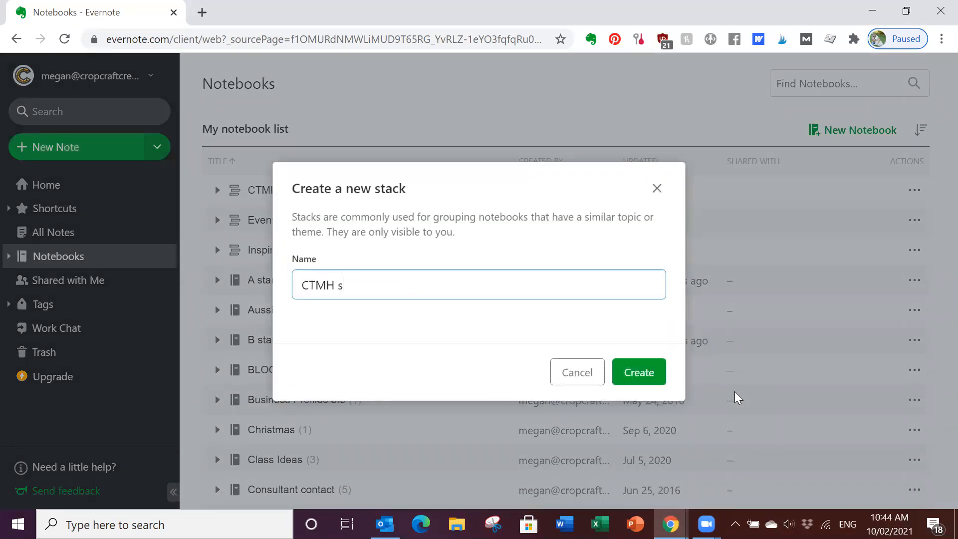
{"action": "type", "text": "tamps sample"}
{"action": "left_click", "coordinate": [664, 378]}
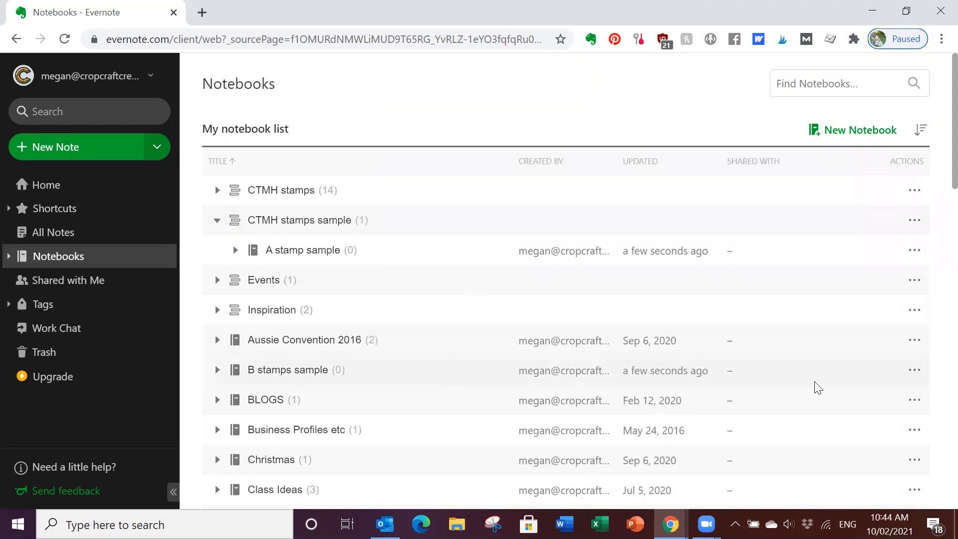
- Add the "B stamps sample" notebook to the existing "CTMH stamps sample" stack
{"action": "left_click", "coordinate": [916, 372]}
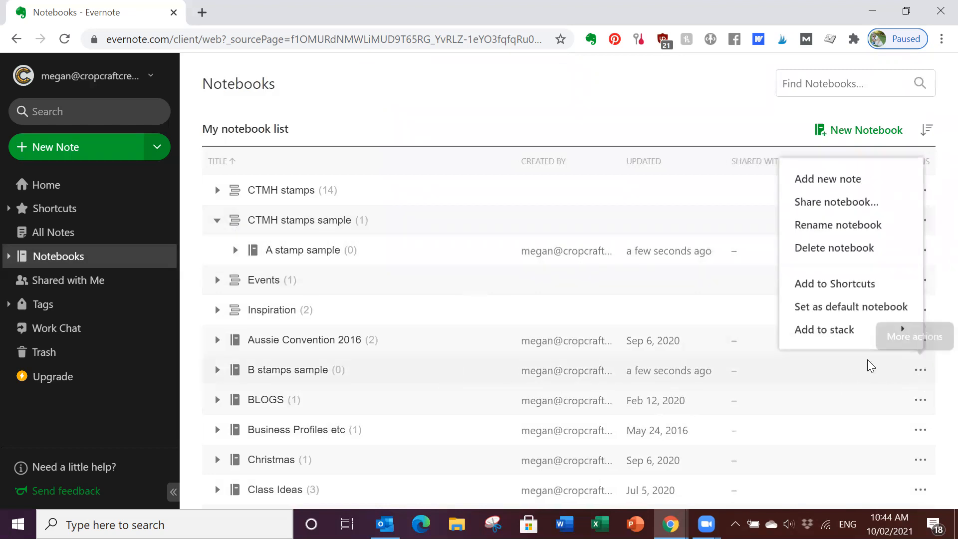
{"action": "mouse_move", "coordinate": [840, 330]}
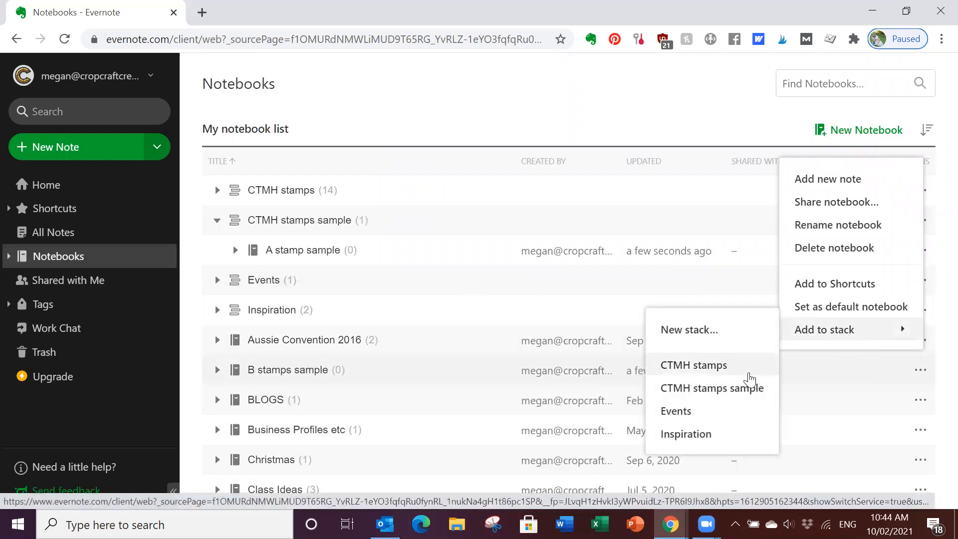
{"action": "left_click", "coordinate": [739, 391]}
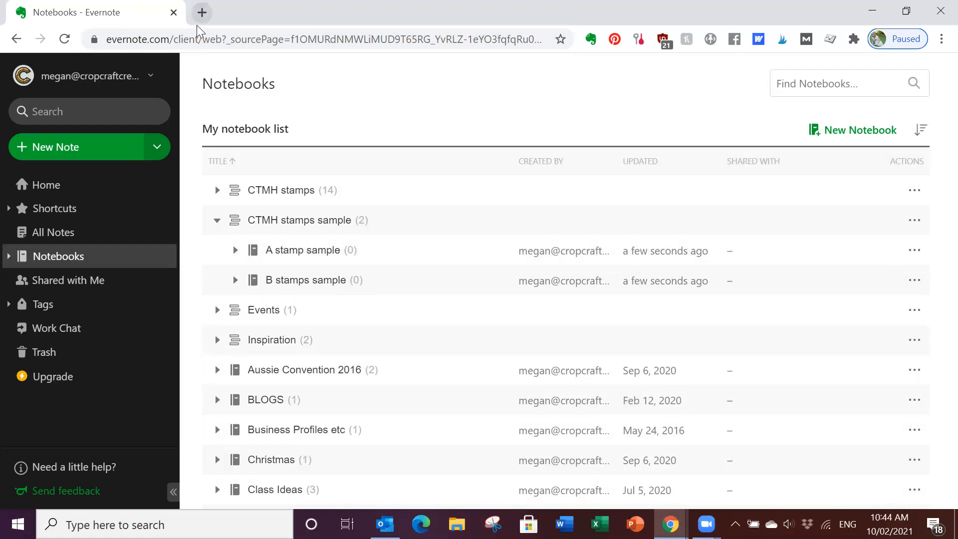
- In a new browser tab, search Google Images for "D1970 Oh Hay There" and open the outline stamp-set picture with the monkey and rabbit
{"action": "left_click", "coordinate": [201, 13]}
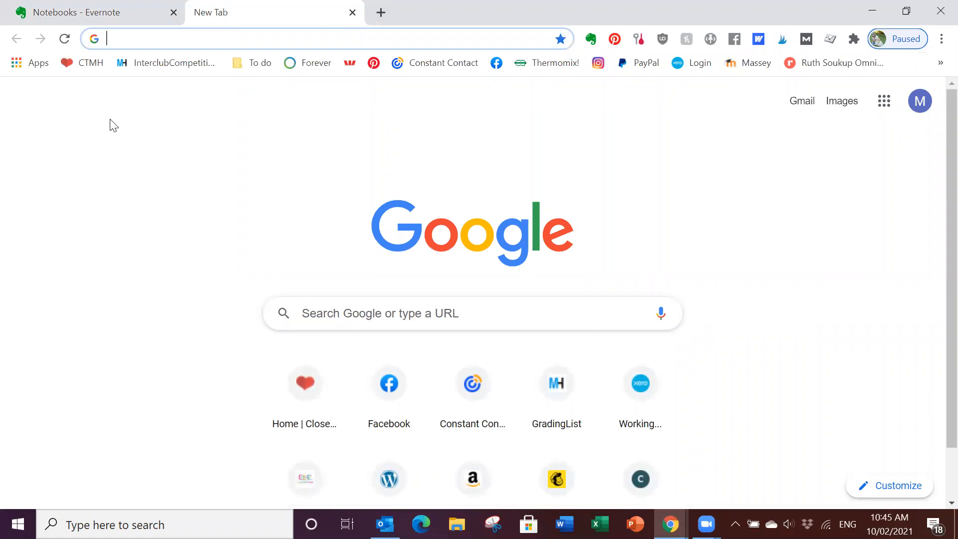
{"action": "type", "text": "D1"}
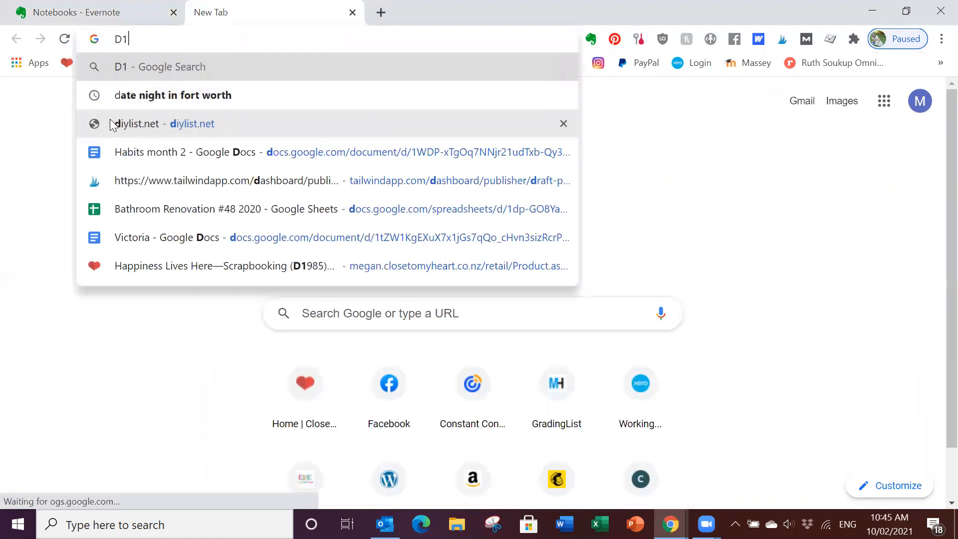
{"action": "type", "text": "970 Oh"}
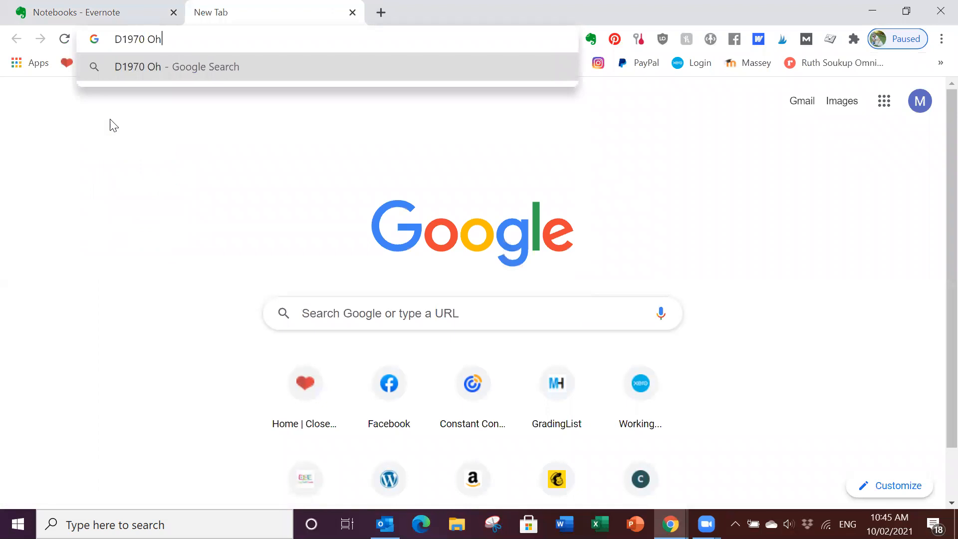
{"action": "type", "text": " Hay There"}
{"action": "key", "text": "Return"}
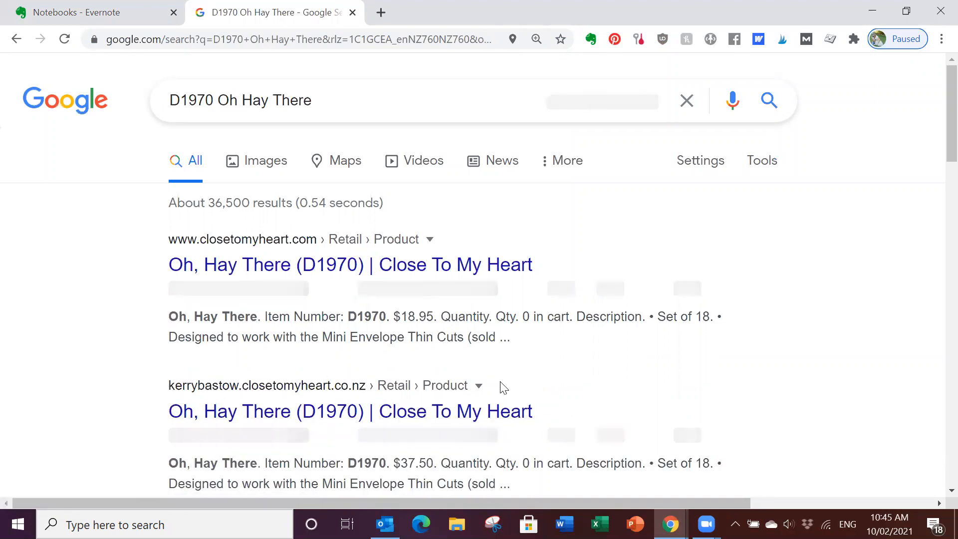
{"action": "left_click", "coordinate": [266, 165]}
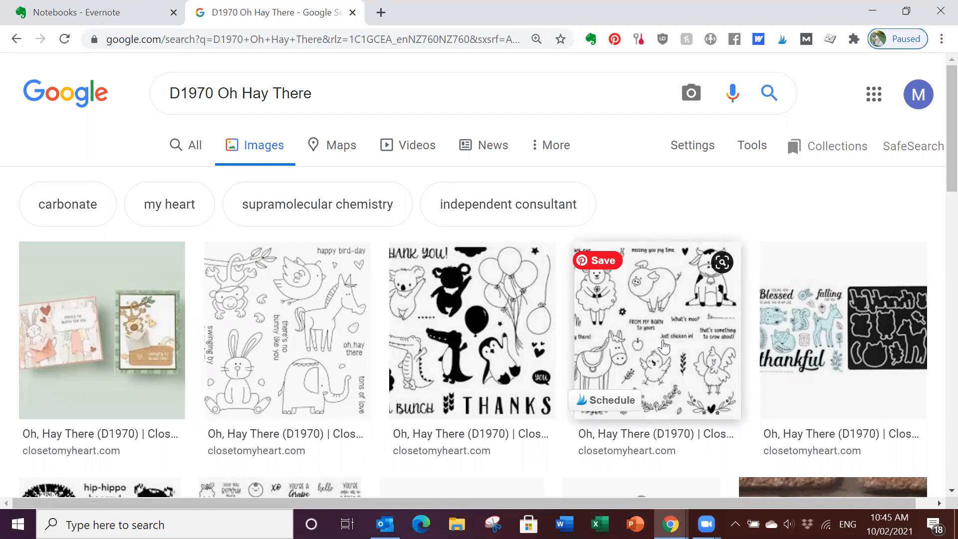
{"action": "left_click", "coordinate": [301, 356]}
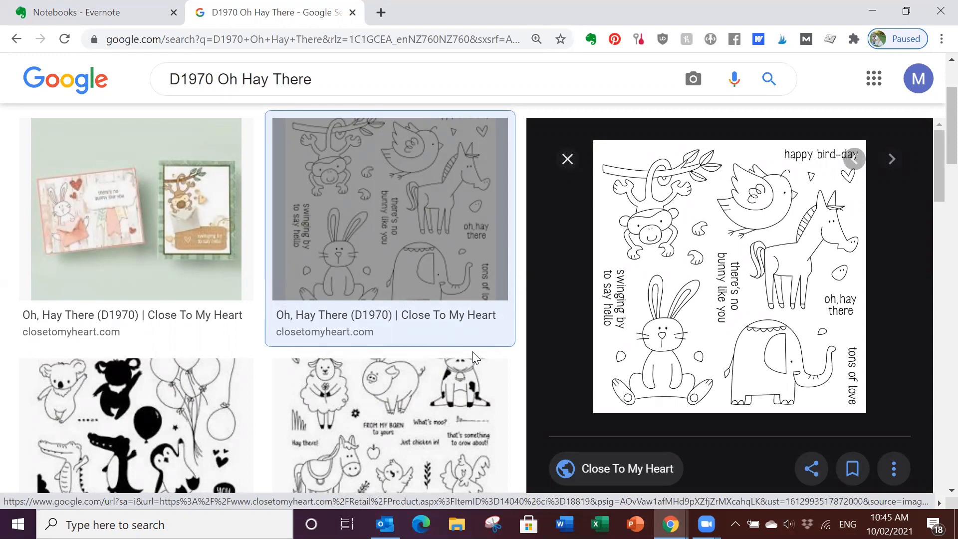
- Capture a screenshot clip of the enlarged Oh Hay There stamp image with the Evernote Web Clipper
{"action": "left_click", "coordinate": [591, 39]}
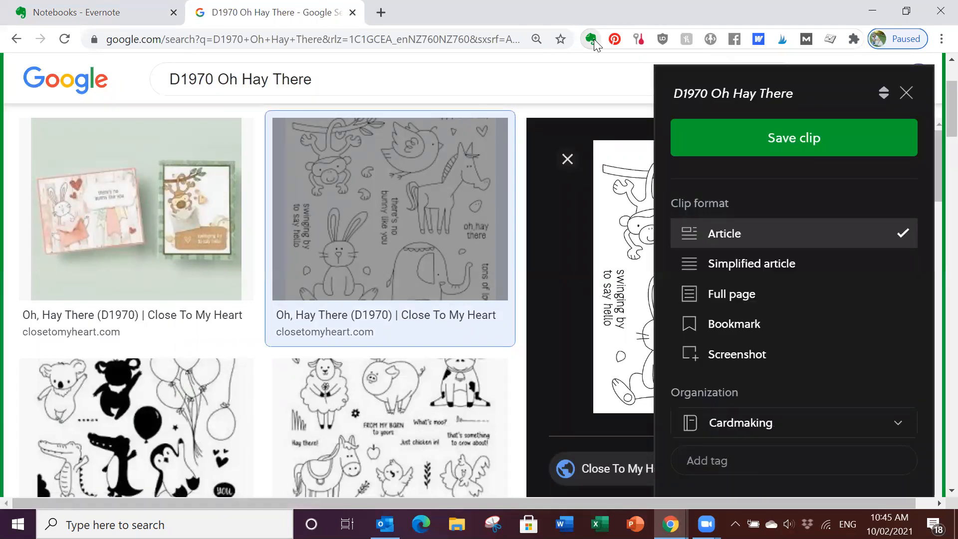
{"action": "left_click", "coordinate": [729, 355]}
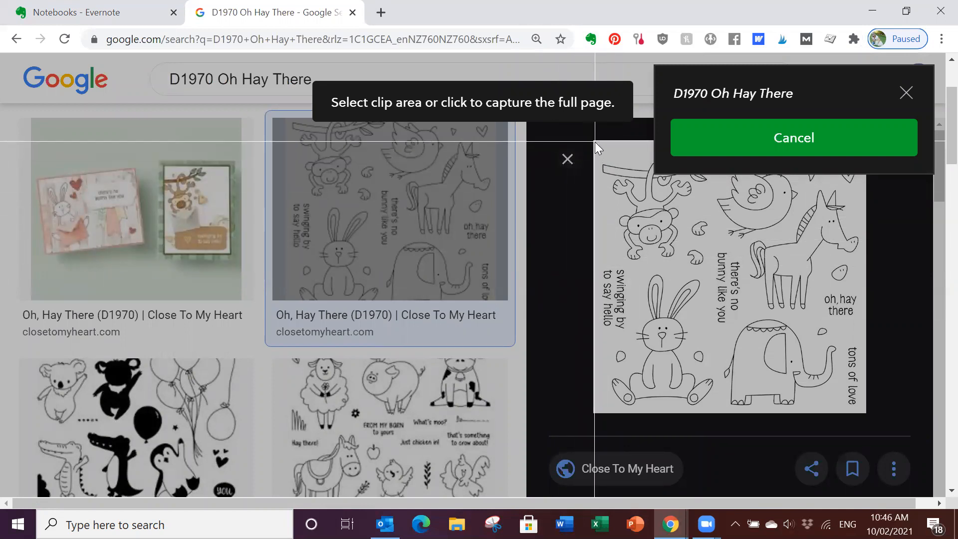
{"action": "left_click_drag", "start_coordinate": [595, 142], "coordinate": [865, 410]}
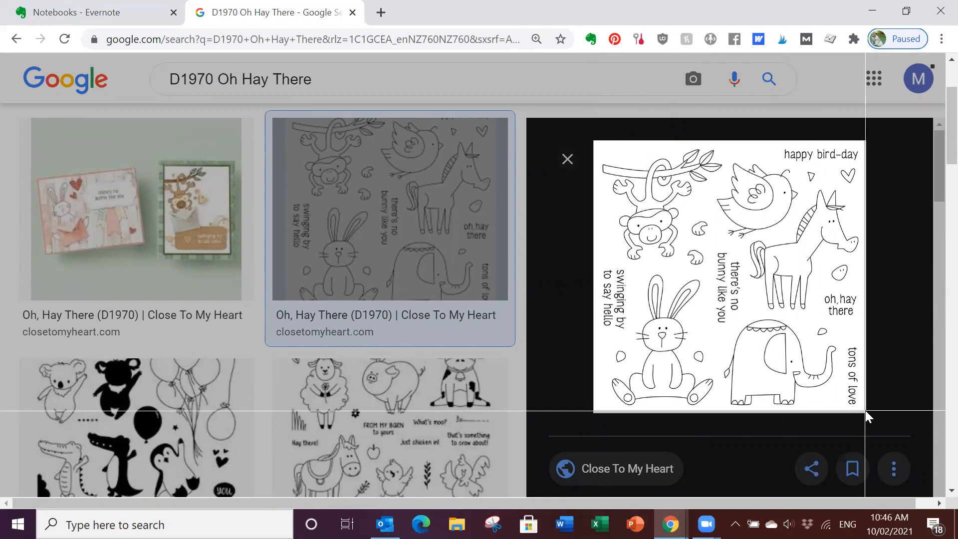
{"action": "left_click_drag", "start_coordinate": [865, 410], "coordinate": [864, 410]}
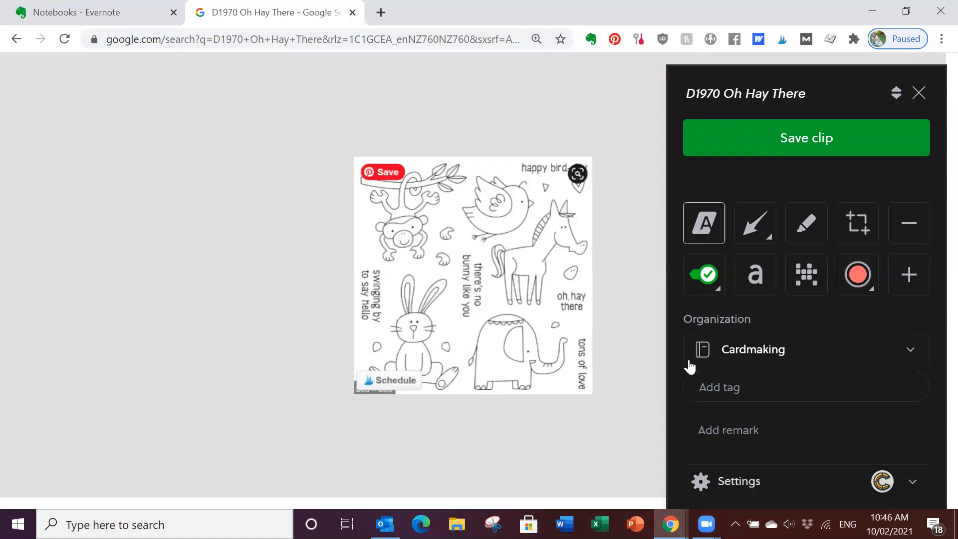
- Find the "D stamps" notebook and set it as the destination for the Oh Hay There clip
{"action": "left_click", "coordinate": [783, 356]}
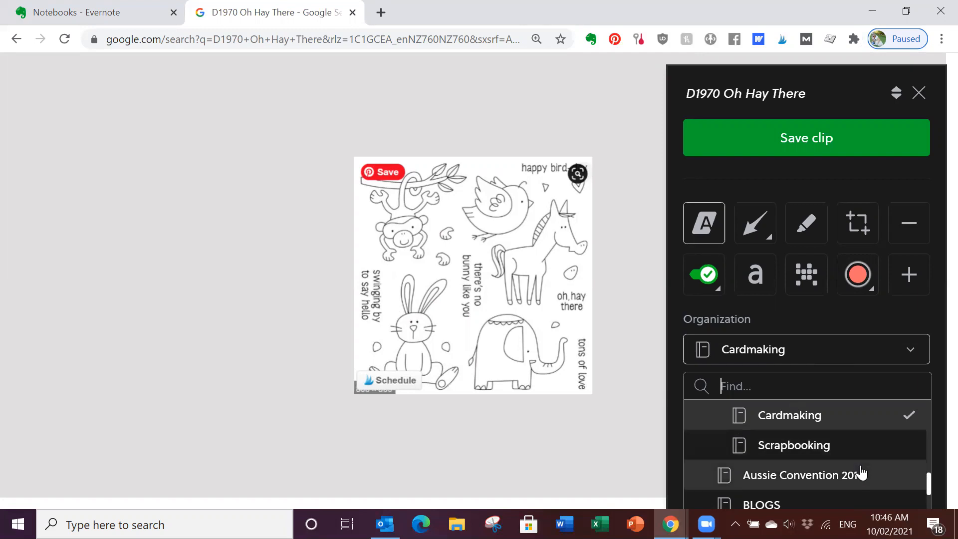
{"action": "scroll", "coordinate": [860, 469], "scroll_direction": "down", "scroll_amount": 3}
{"action": "scroll", "coordinate": [855, 470], "scroll_direction": "down", "scroll_amount": 15}
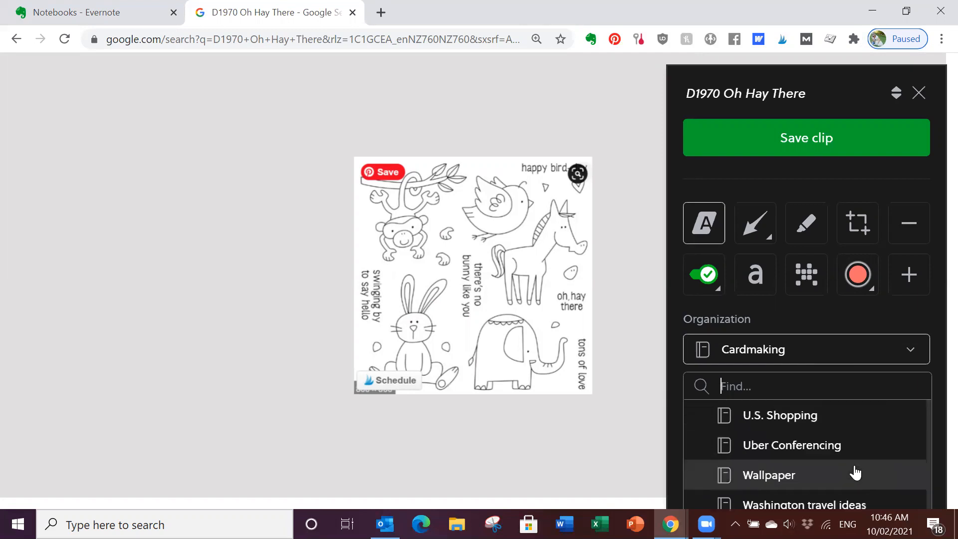
{"action": "left_click", "coordinate": [823, 352]}
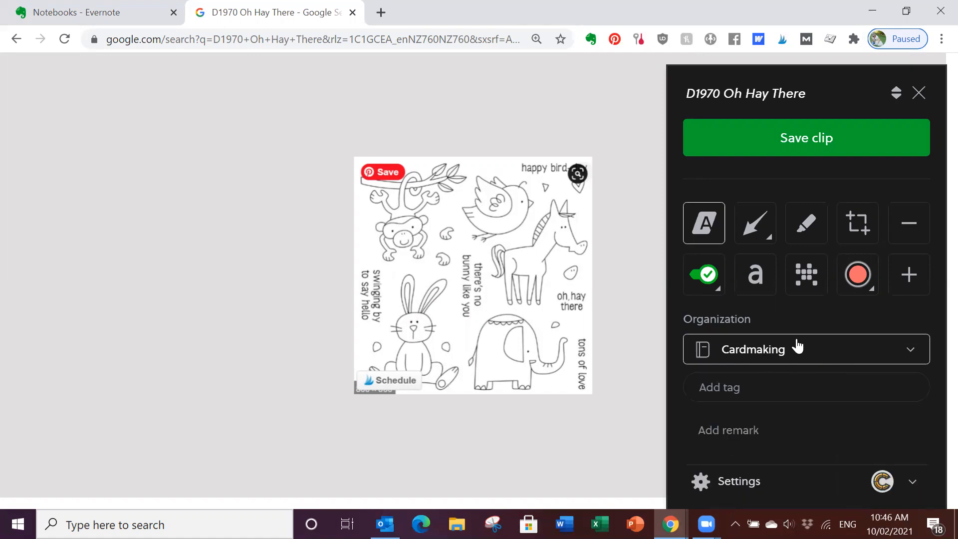
{"action": "left_click", "coordinate": [797, 351]}
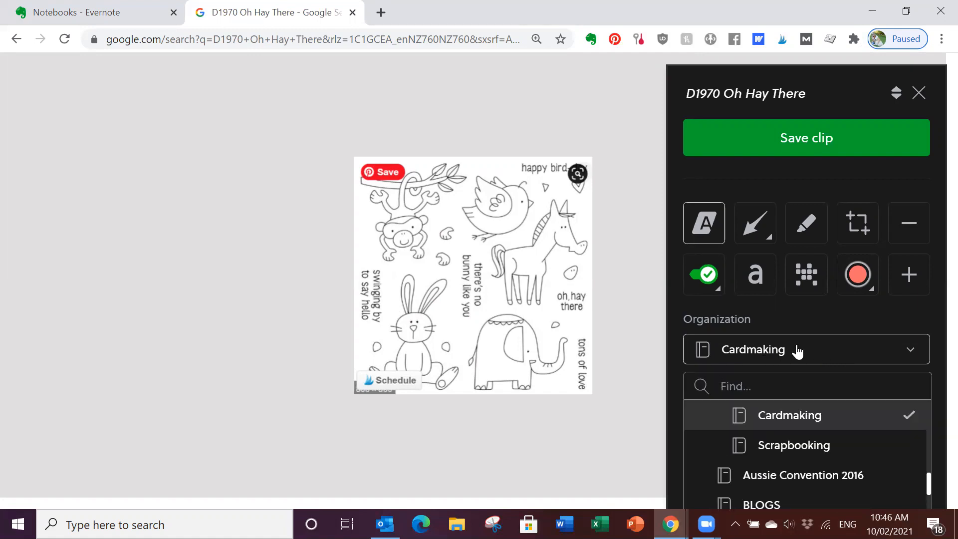
{"action": "type", "text": "d st"}
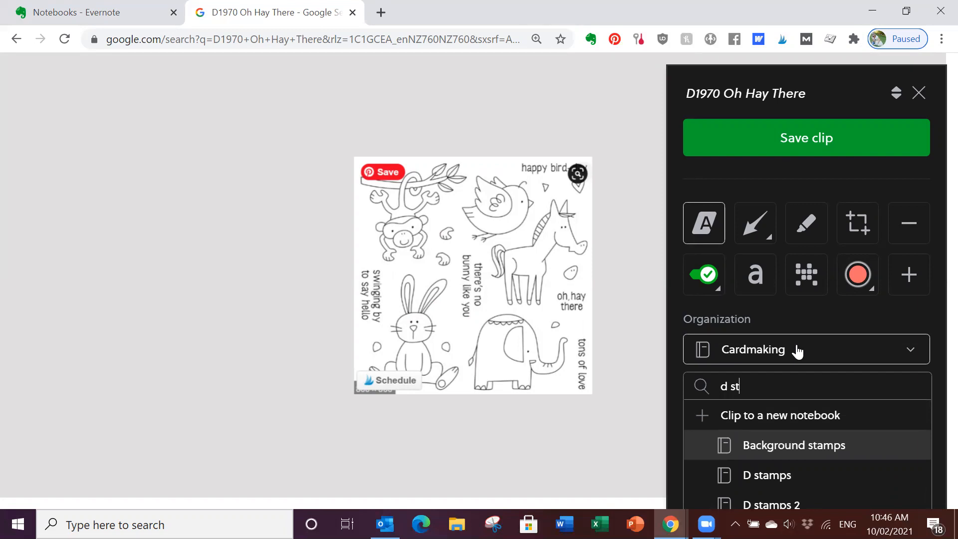
{"action": "key", "text": "BackSpace"}
{"action": "key", "text": "BackSpace"}
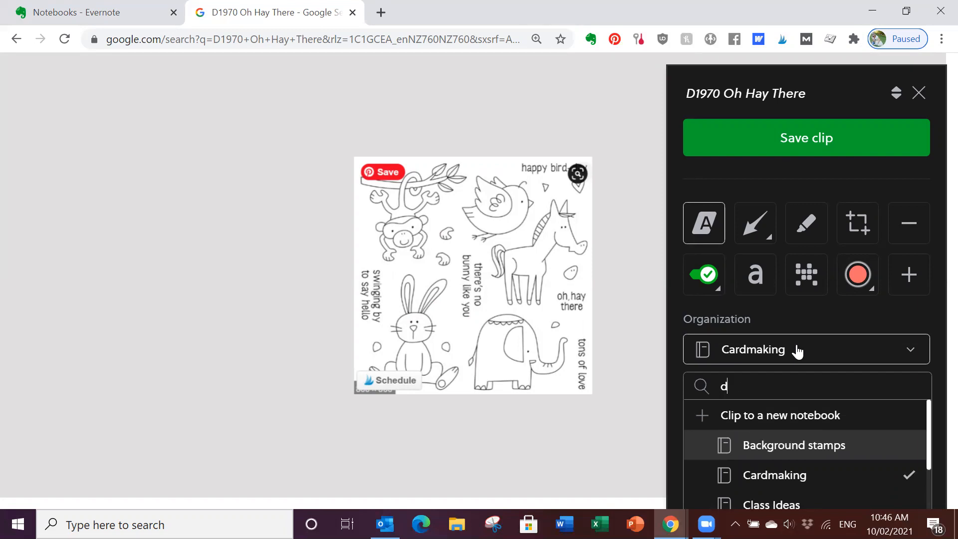
{"action": "key", "text": "BackSpace"}
{"action": "type", "text": "d stamps"}
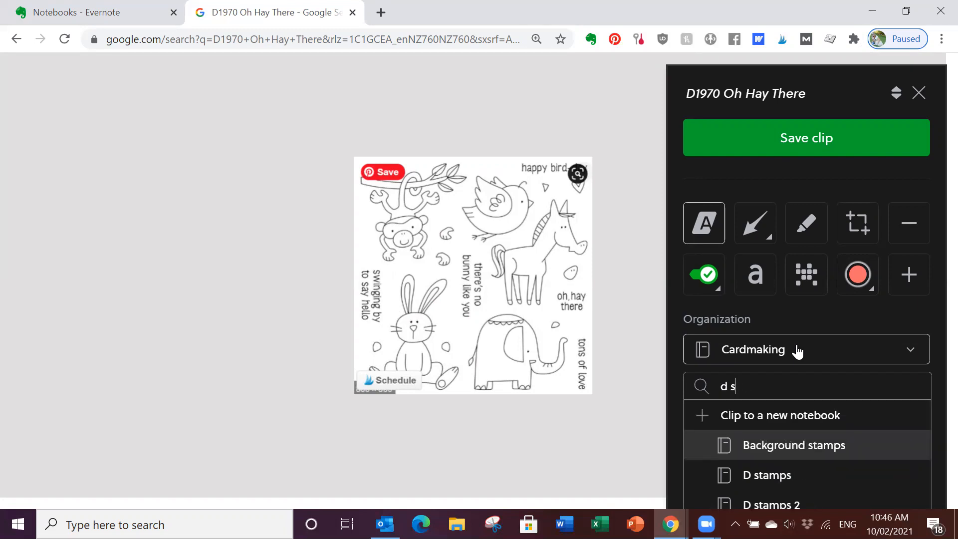
{"action": "left_click", "coordinate": [782, 476]}
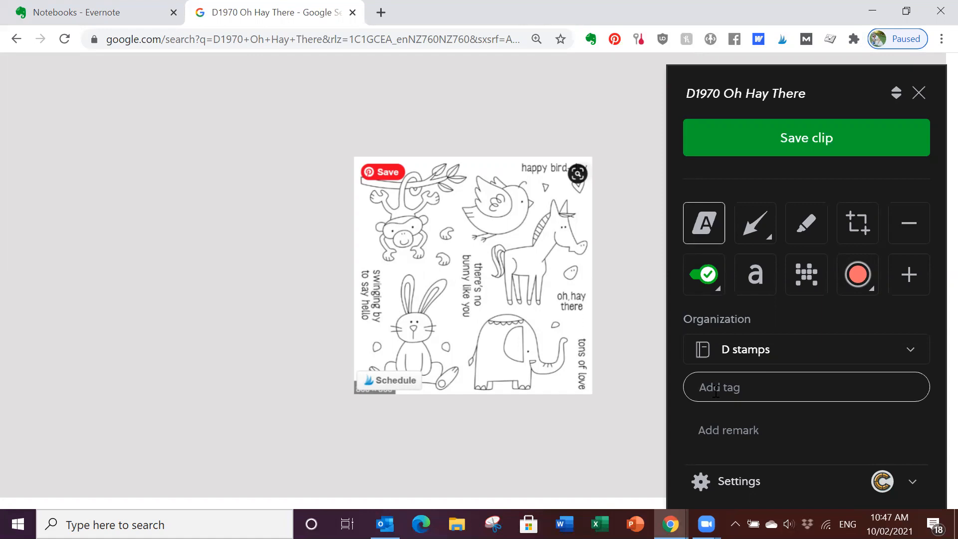
- Enter "swinging" as a tag for the Oh Hay There clip, and close the clipper without saving
{"action": "type", "text": "swinging"}
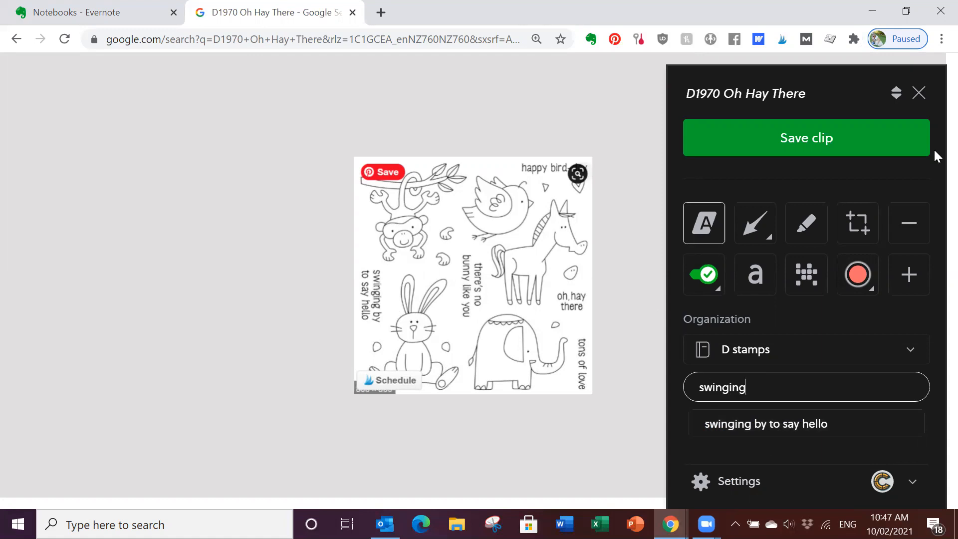
{"action": "left_click", "coordinate": [918, 91]}
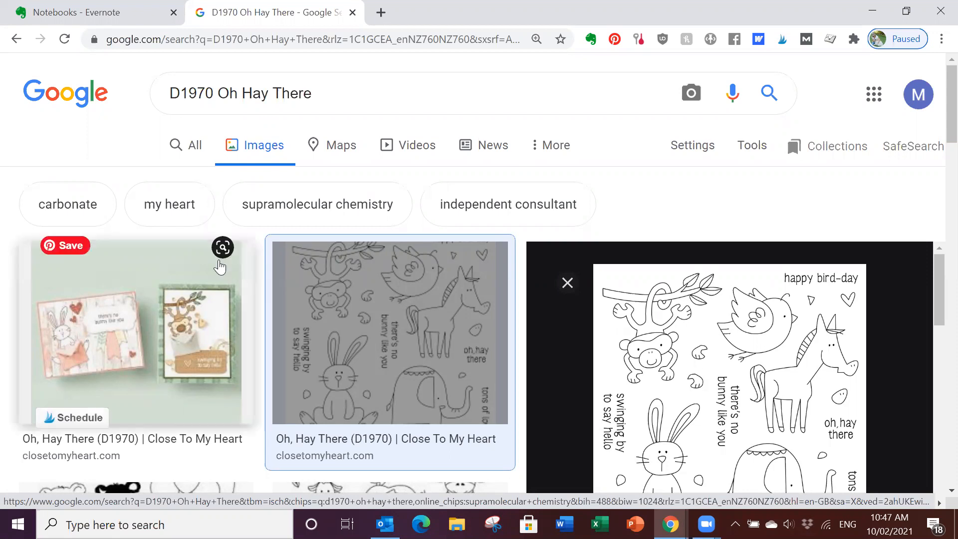
- Search Google Images for "E1053 Can't Get Enough" and open the first stamp-set picture, the one with the word HOME
{"action": "left_click", "coordinate": [157, 102]}
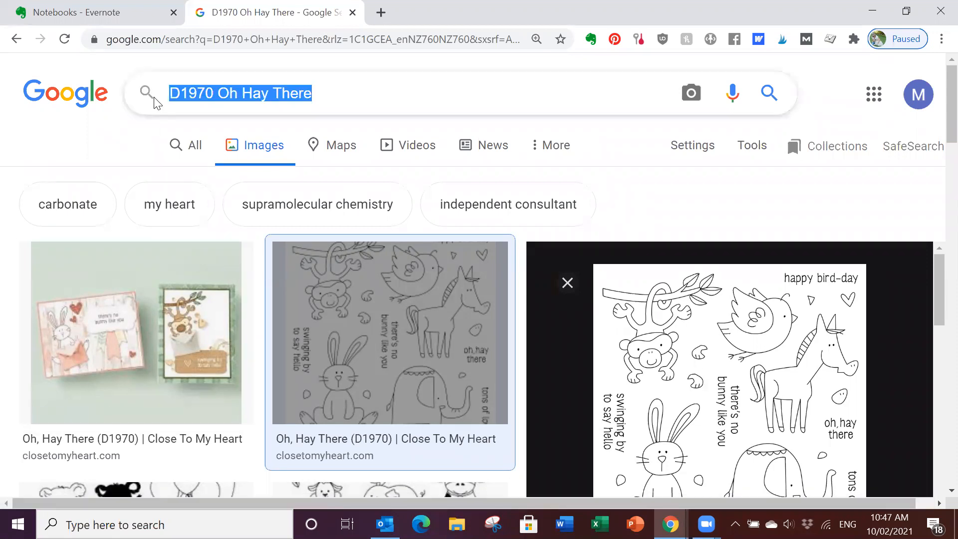
{"action": "type", "text": "E1"}
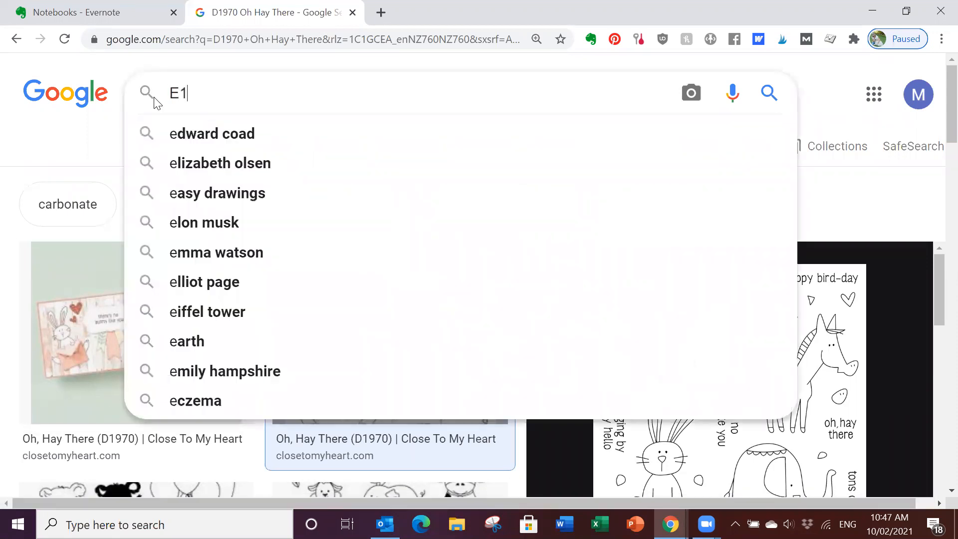
{"action": "type", "text": "053 C"}
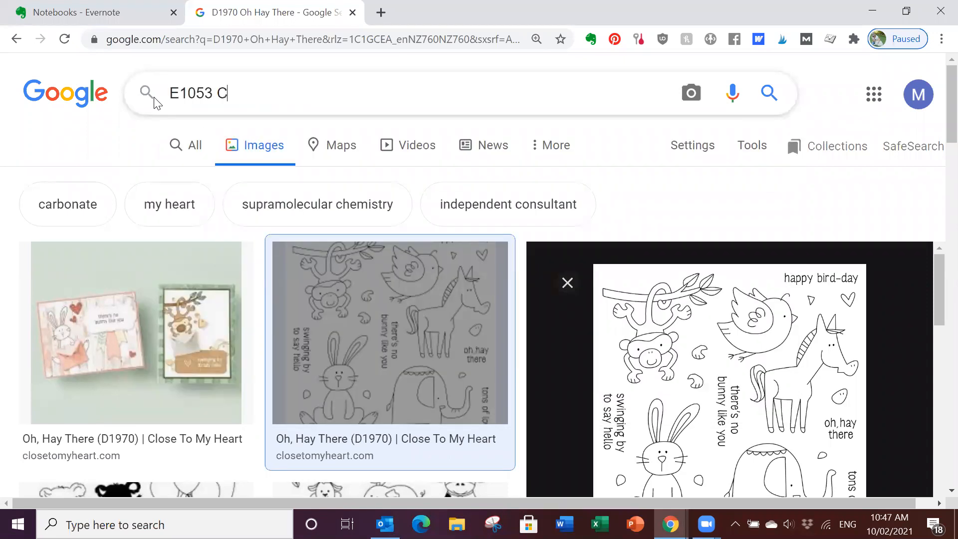
{"action": "type", "text": "an't Get Enough"}
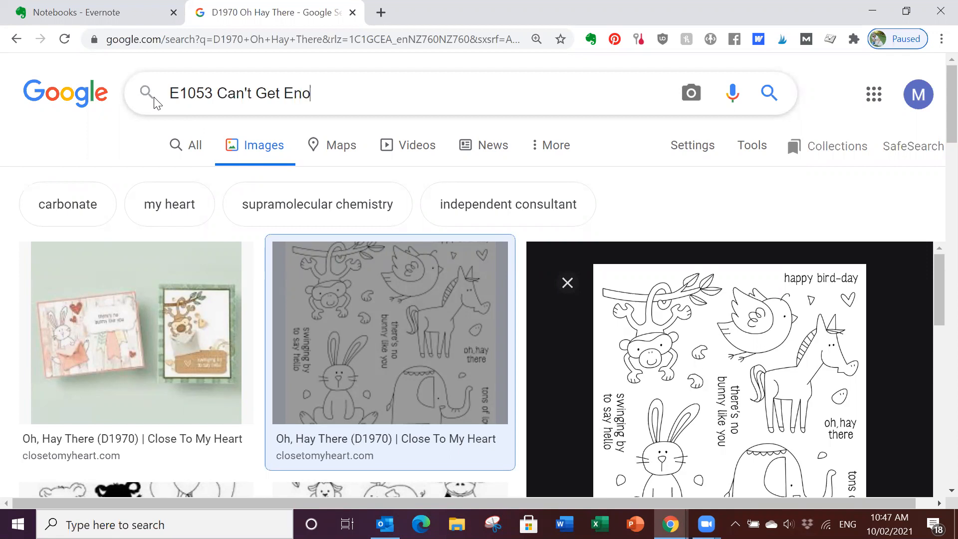
{"action": "key", "text": "Return"}
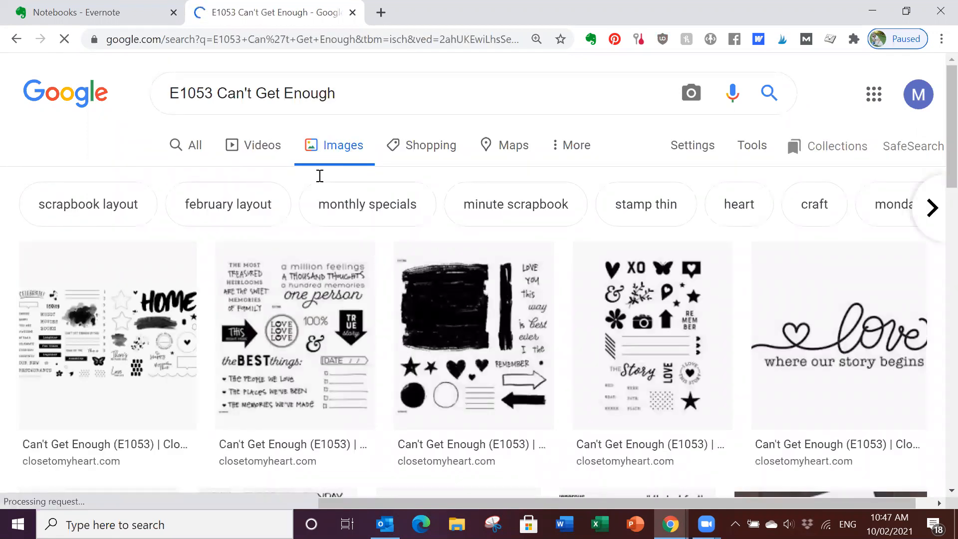
{"action": "left_click", "coordinate": [130, 348]}
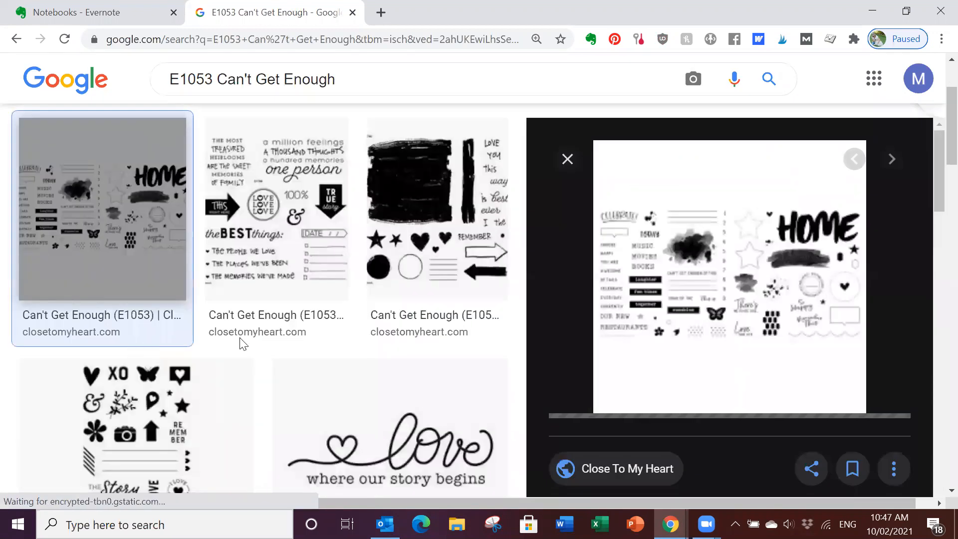
- Capture a screenshot clip of the enlarged Can't Get Enough stamp image with the Evernote Web Clipper
{"action": "left_click", "coordinate": [590, 39]}
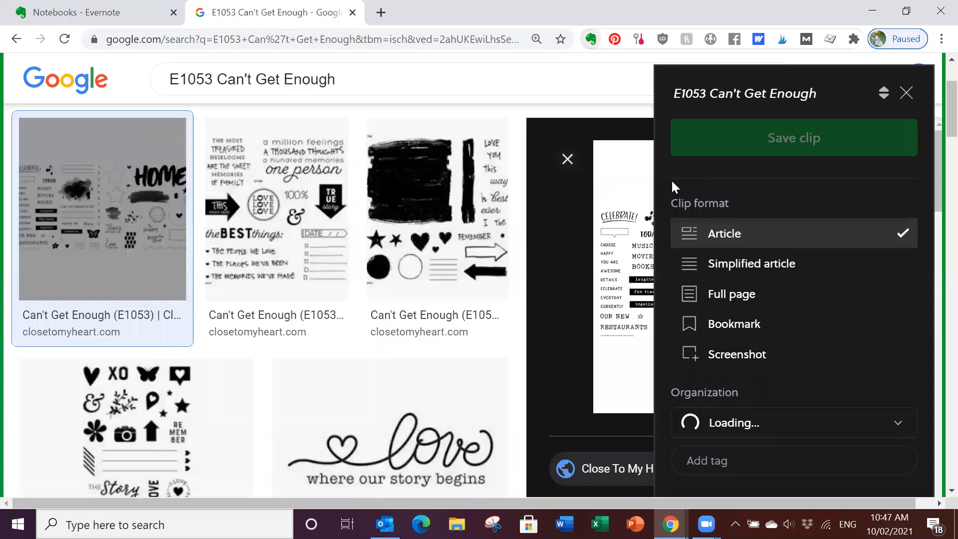
{"action": "left_click", "coordinate": [738, 368]}
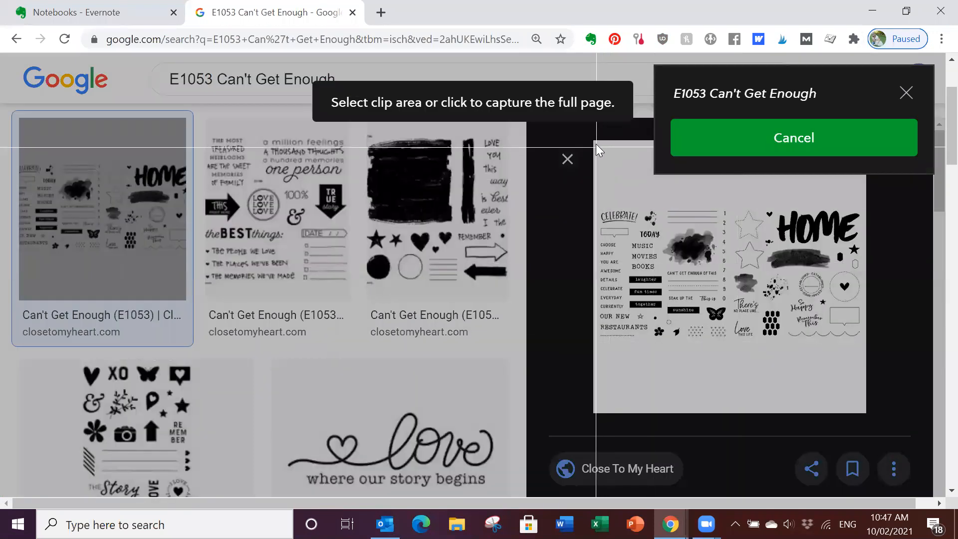
{"action": "left_click_drag", "start_coordinate": [596, 144], "coordinate": [865, 372]}
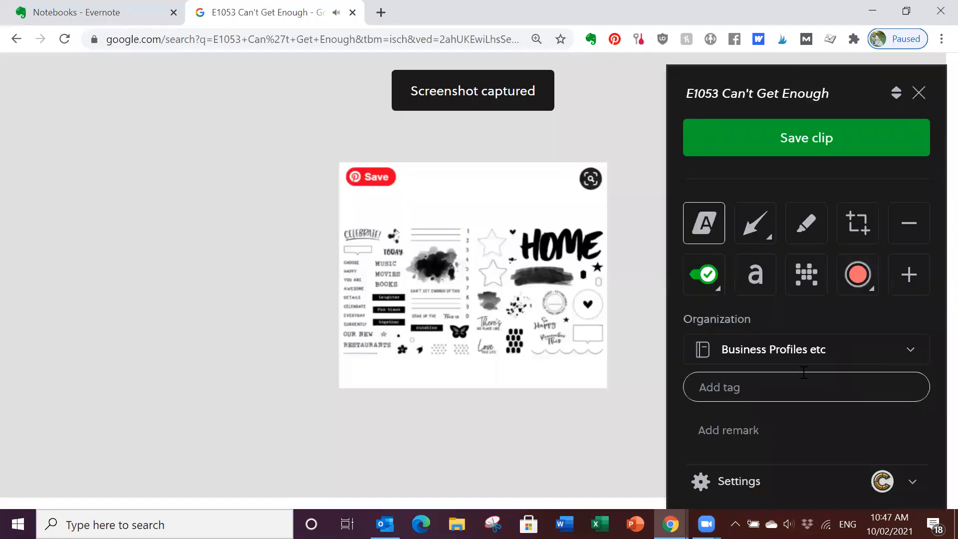
- Set the destination notebook of the Can't Get Enough clip to "E stamps"
{"action": "left_click", "coordinate": [795, 348]}
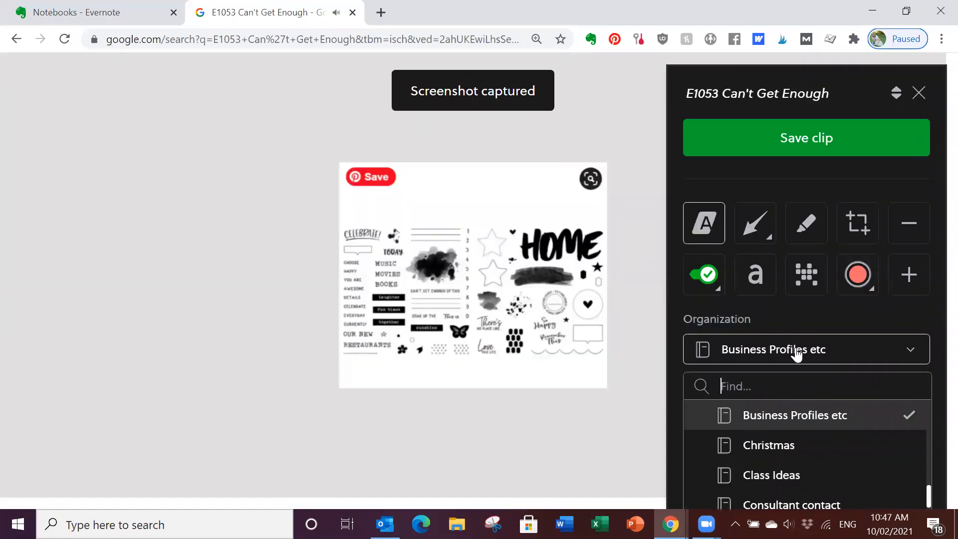
{"action": "type", "text": "e stam"}
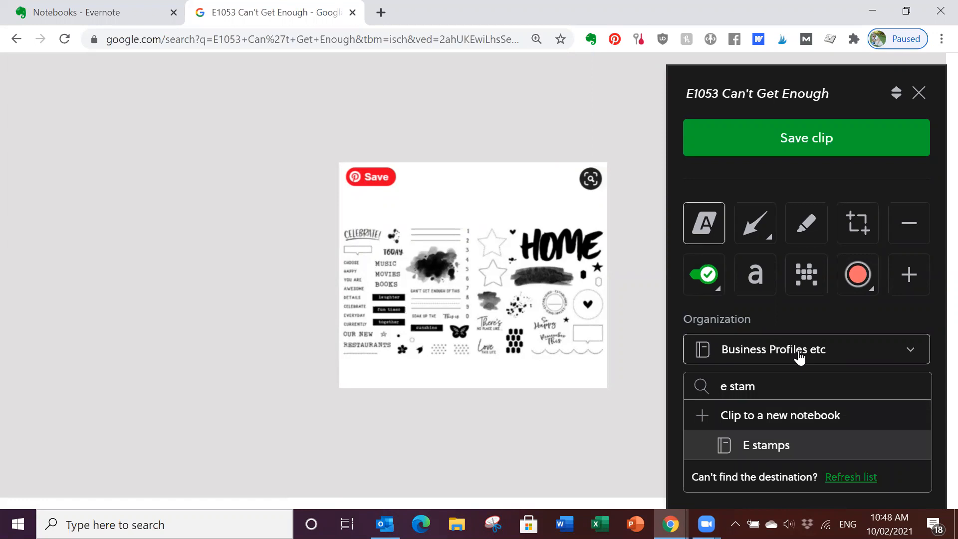
{"action": "left_click", "coordinate": [772, 446]}
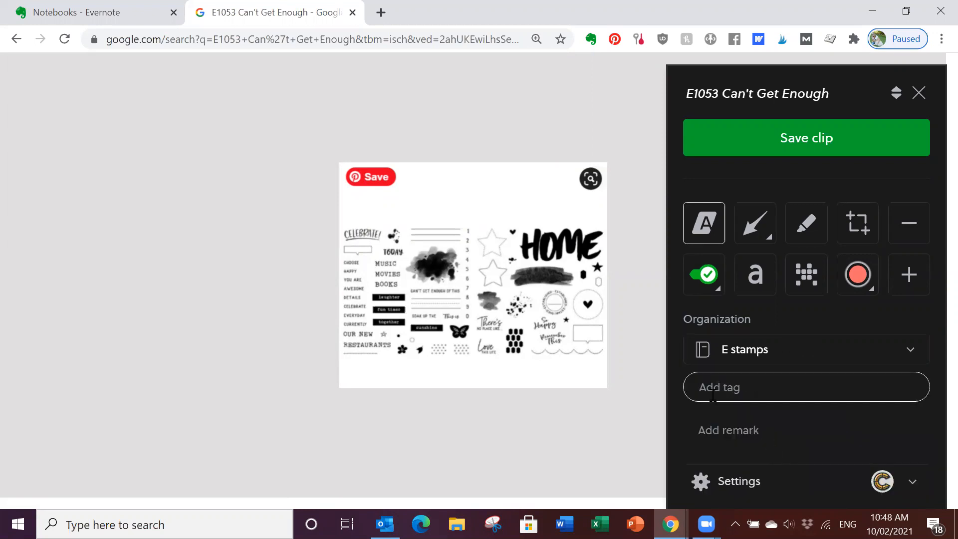
- Add the tags "home", "there's no place like" and "love this life" to the Can't Get Enough clip
{"action": "type", "text": "home"}
{"action": "key", "text": "Return"}
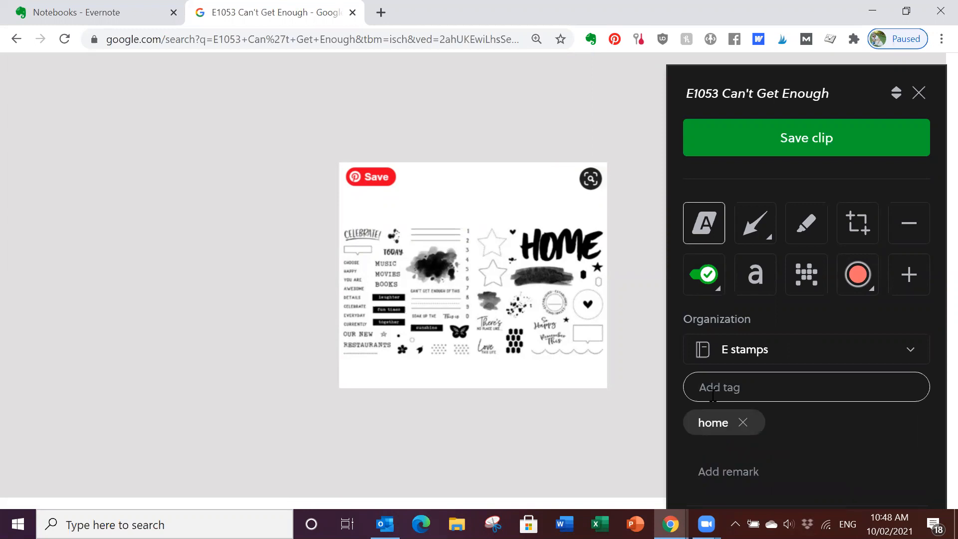
{"action": "type", "text": "there's no place like"}
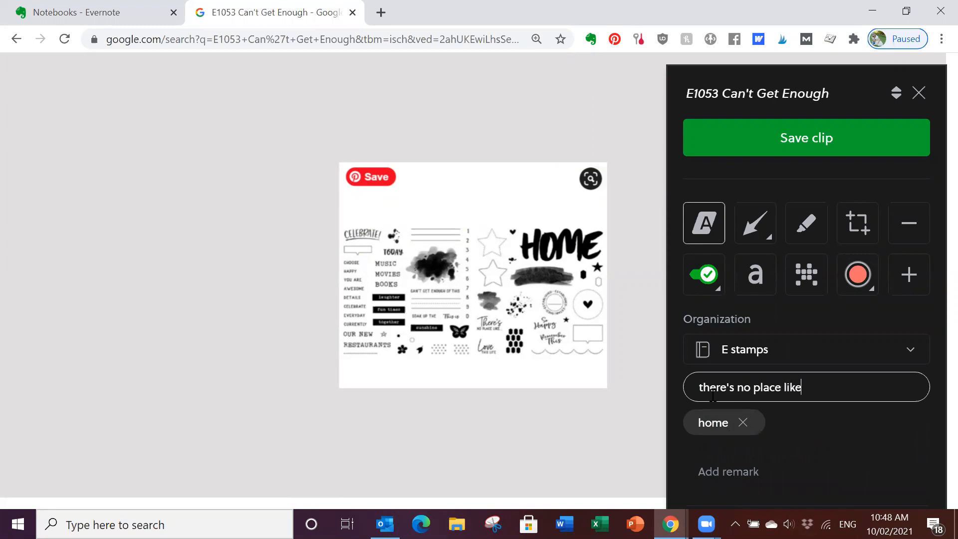
{"action": "key", "text": "Return"}
{"action": "type", "text": "li"}
{"action": "key", "text": "BackSpace"}
{"action": "type", "text": "ove this life"}
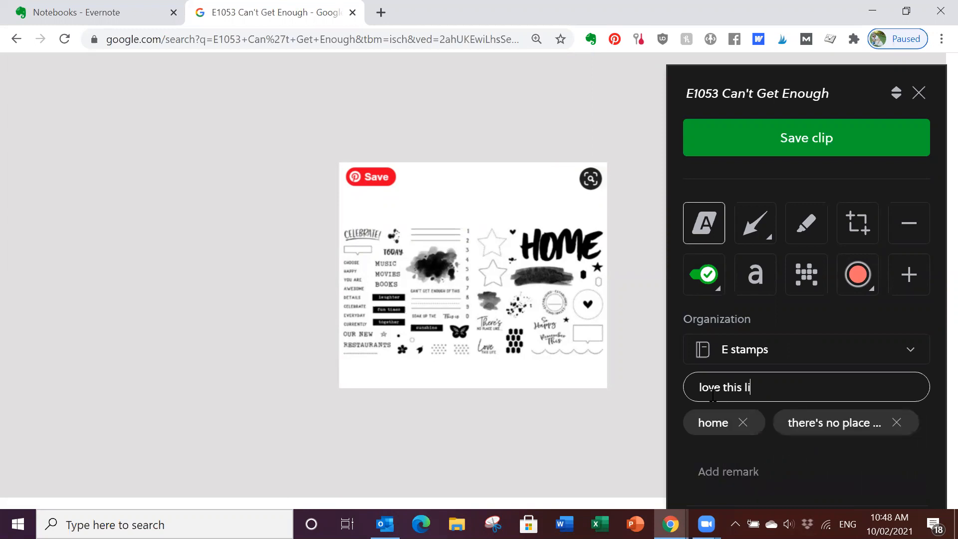
{"action": "key", "text": "Return"}
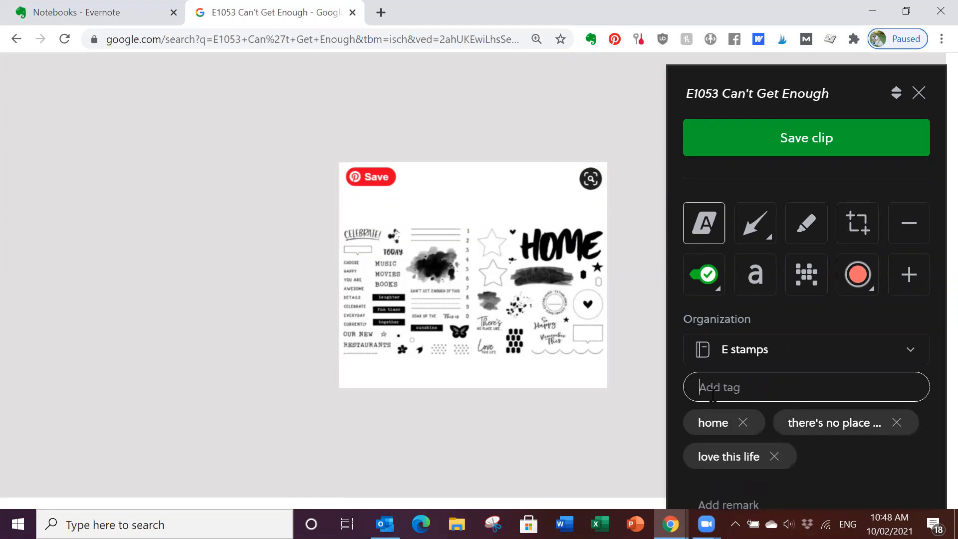
- Tag the Can't Get Enough clip with "so happy", "remember this" and "established"
{"action": "type", "text": "so happy"}
{"action": "key", "text": "Return"}
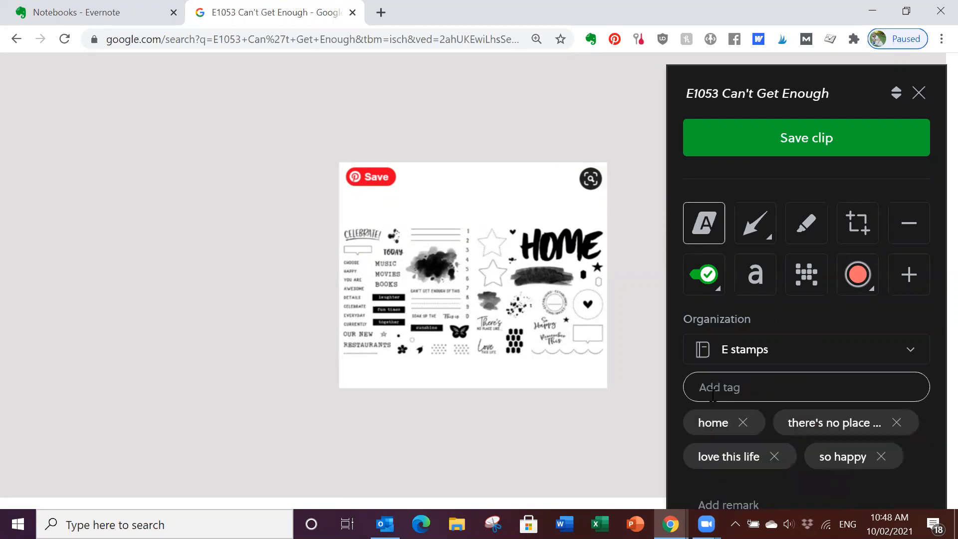
{"action": "type", "text": "remember this"}
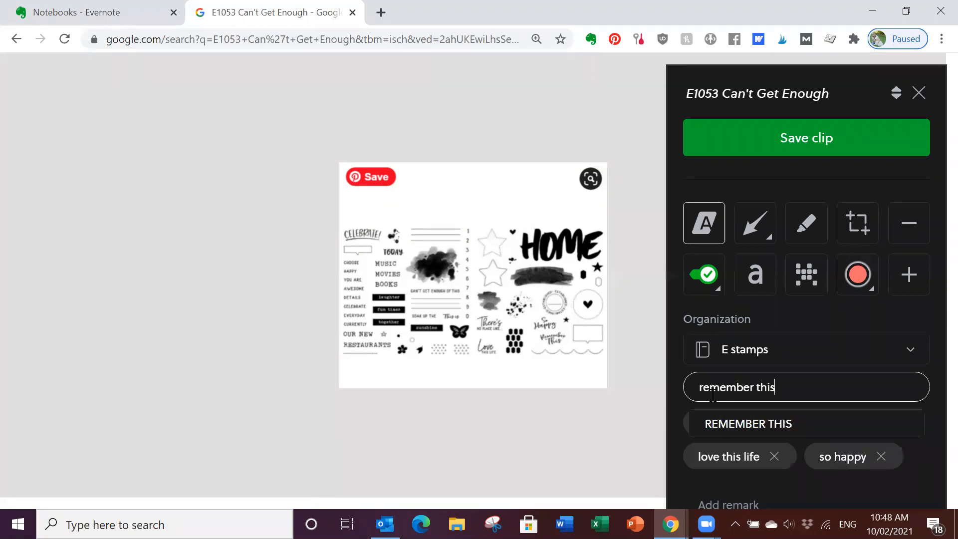
{"action": "key", "text": "Return"}
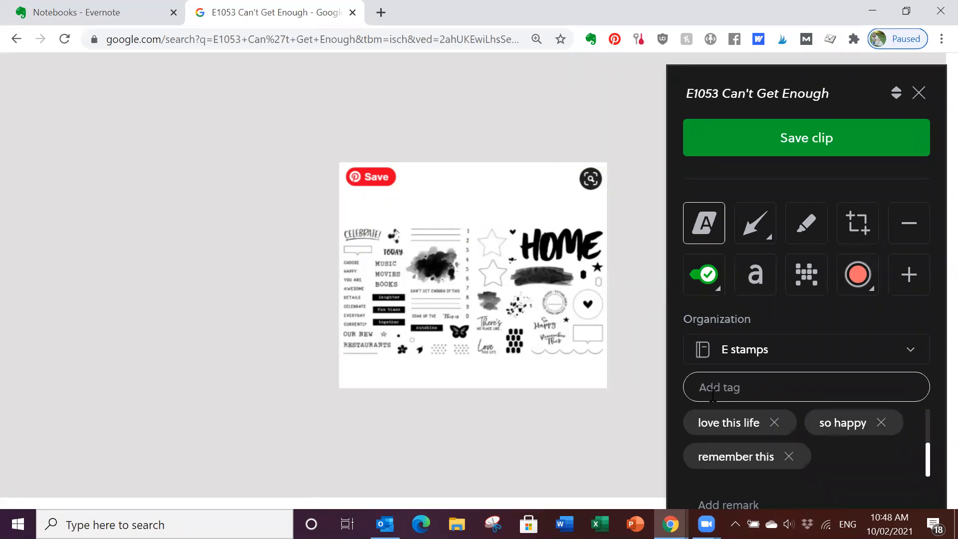
{"action": "type", "text": "established"}
{"action": "key", "text": "Return"}
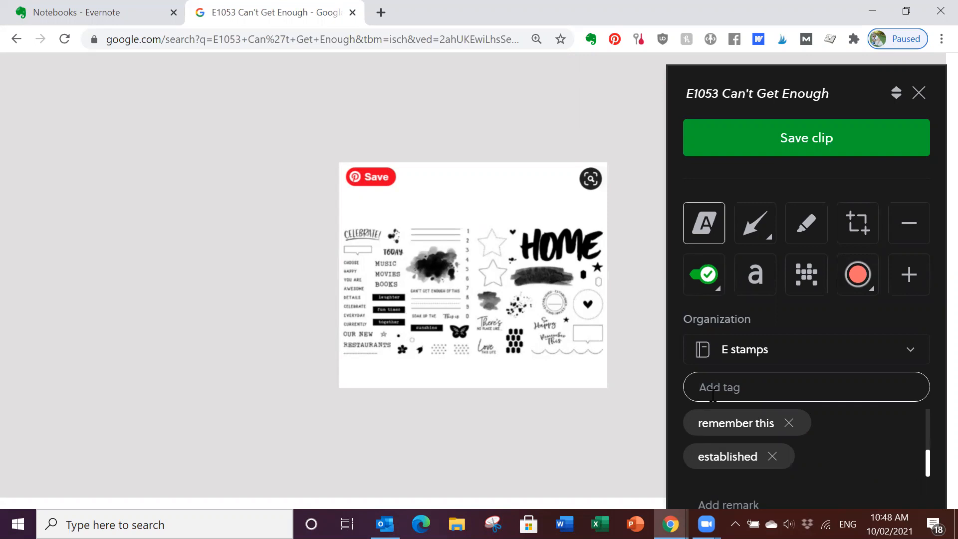
- Add the single-word tags "celebrate", "choose" and "happy" to the stamp clip
{"action": "type", "text": "celebrate"}
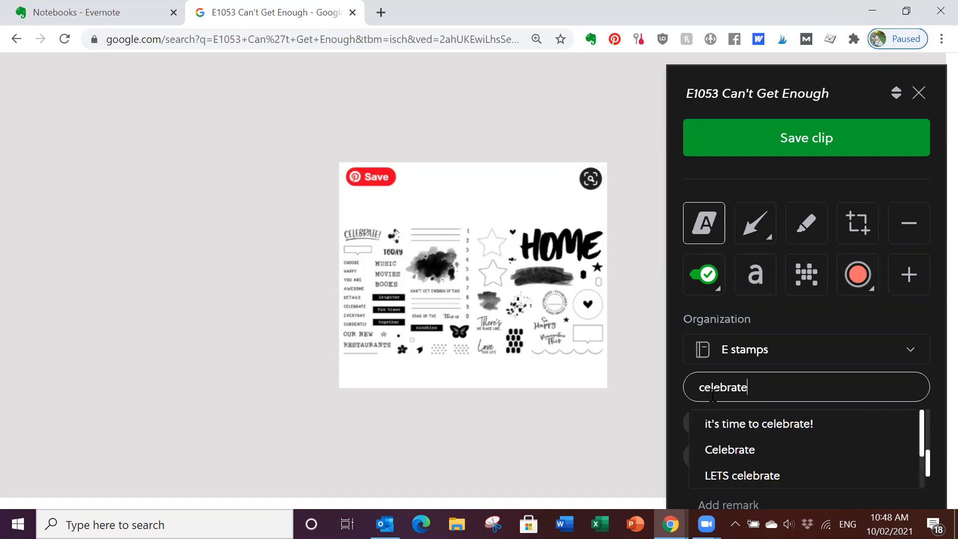
{"action": "key", "text": "Return"}
{"action": "type", "text": "choose"}
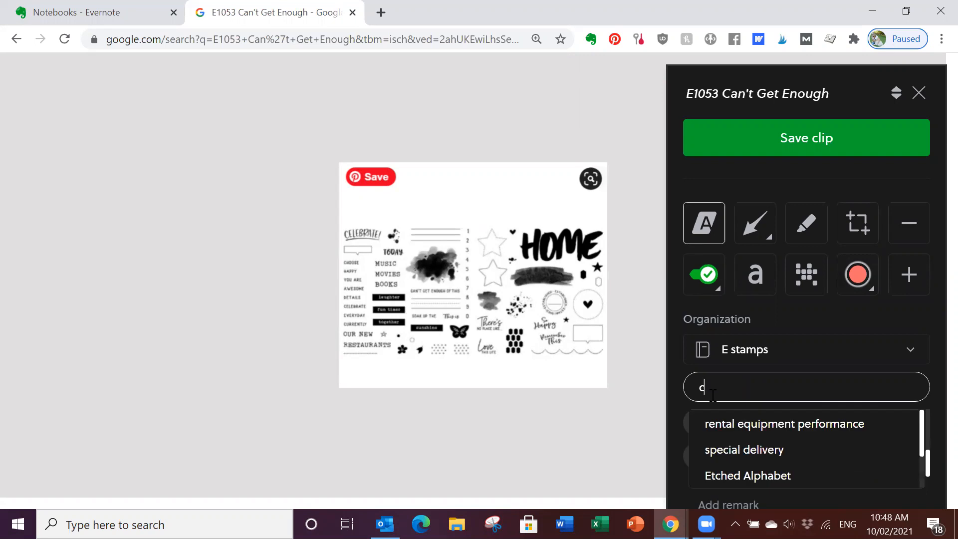
{"action": "key", "text": "Return"}
{"action": "type", "text": "happy"}
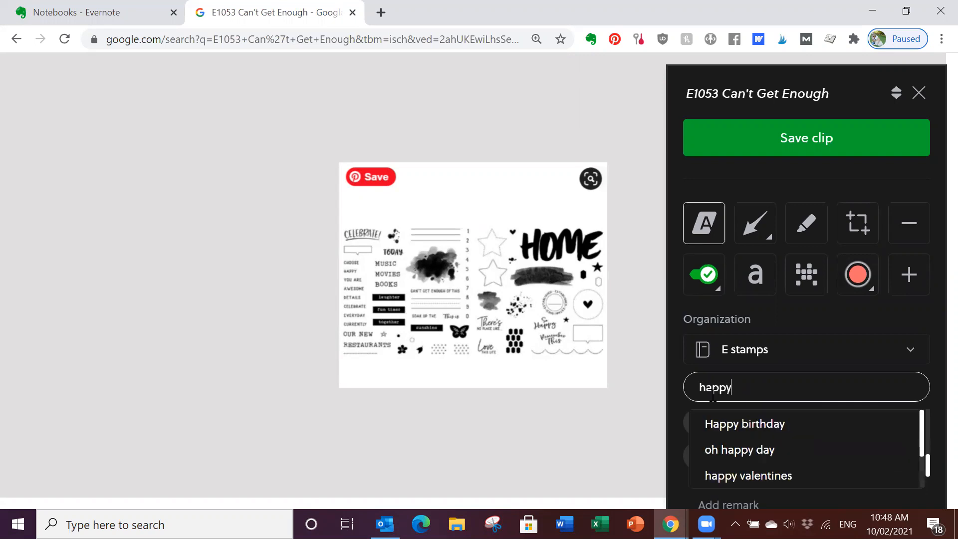
{"action": "key", "text": "Return"}
- Add the tags "you are", "awesome" and "details" to the stamp clip
{"action": "type", "text": "you are"}
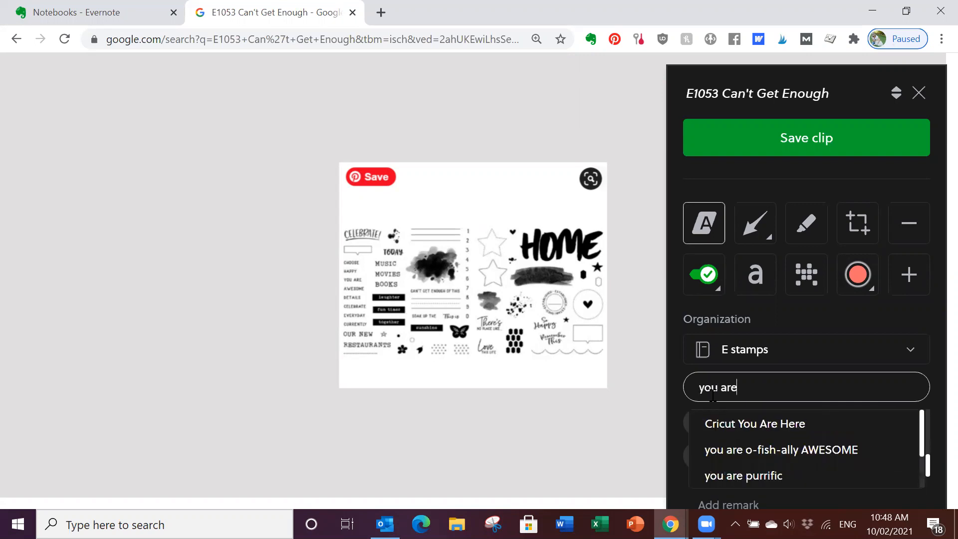
{"action": "key", "text": "Return"}
{"action": "type", "text": "awes"}
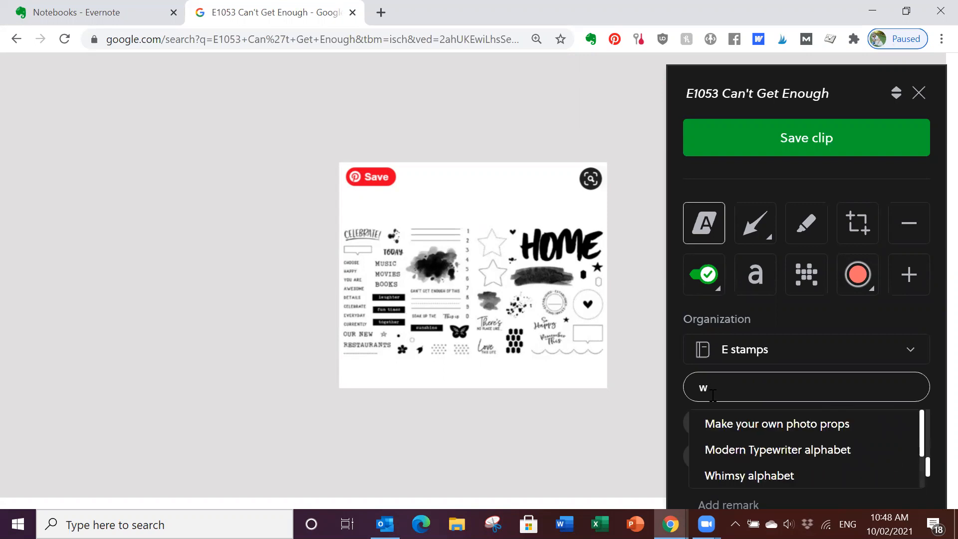
{"action": "type", "text": "ome"}
{"action": "key", "text": "Return"}
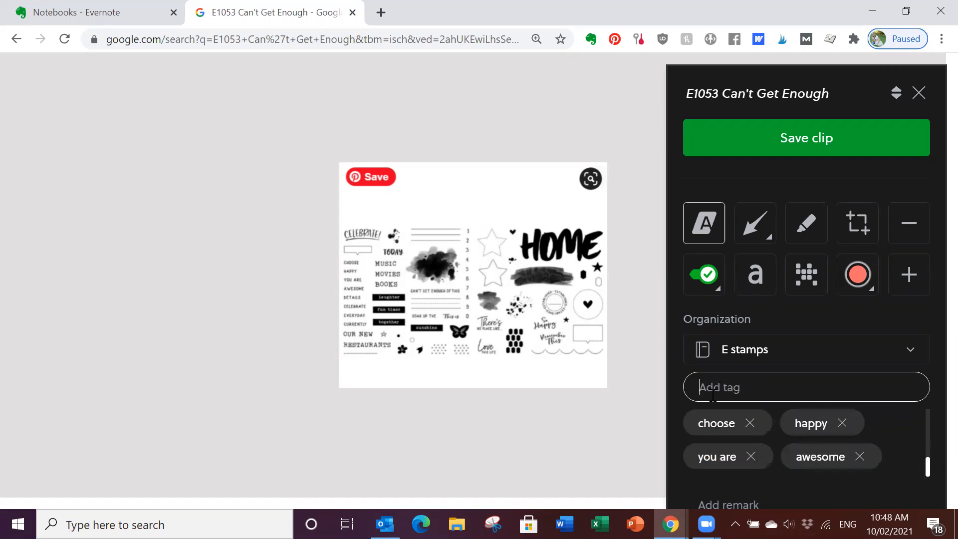
{"action": "type", "text": "details"}
{"action": "key", "text": "Return"}
- Enter "celebrate" again as a tag, followed by the tags "everyday" and "currently"
{"action": "type", "text": "celebrate"}
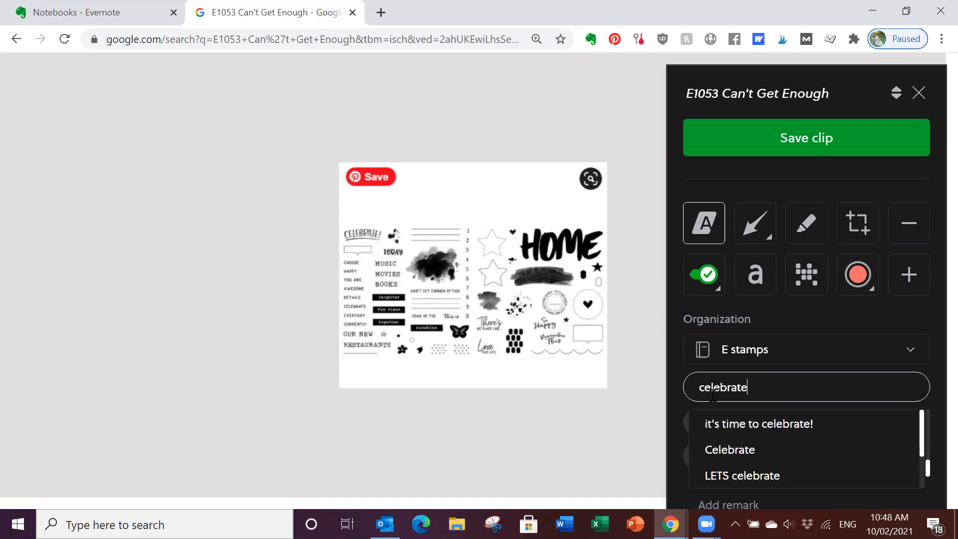
{"action": "key", "text": "Return"}
{"action": "type", "text": "everyday"}
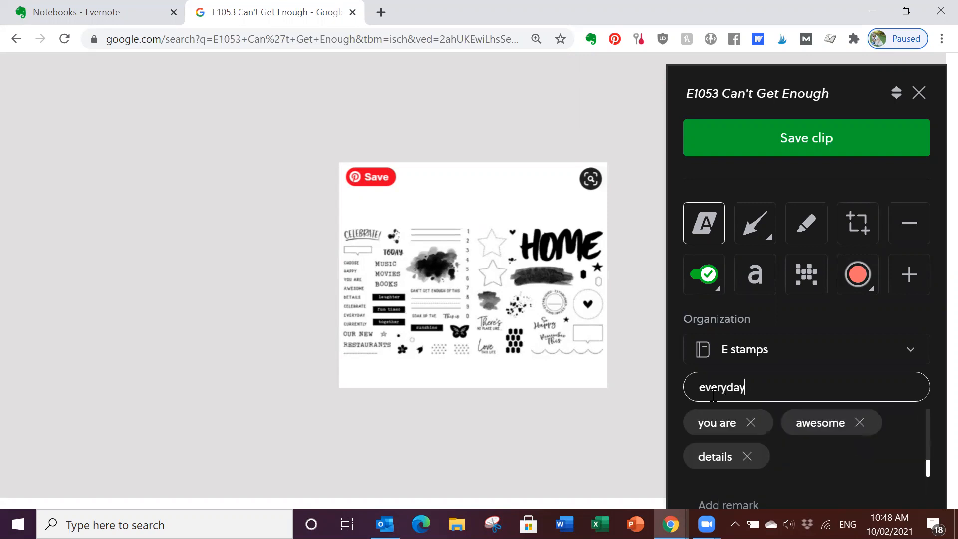
{"action": "key", "text": "Return"}
{"action": "type", "text": "currently"}
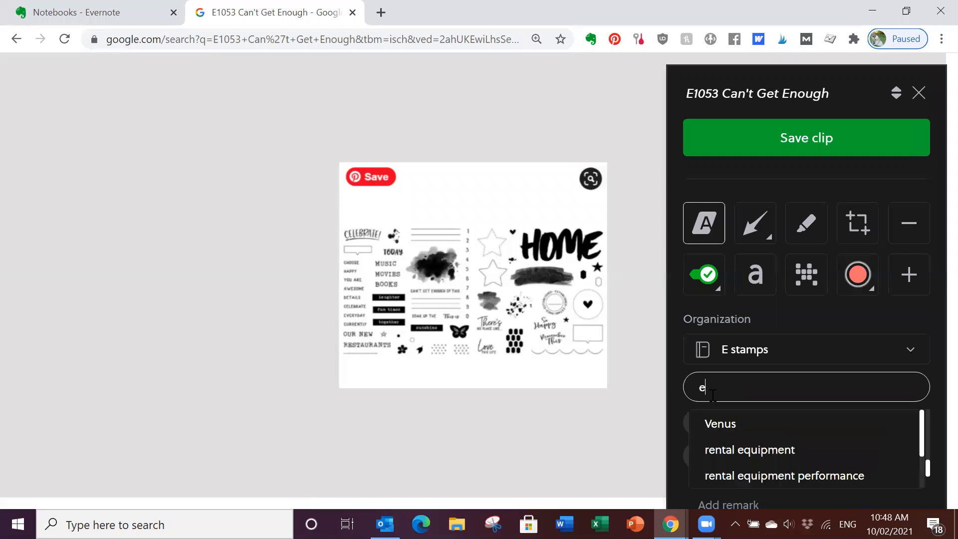
{"action": "key", "text": "Return"}
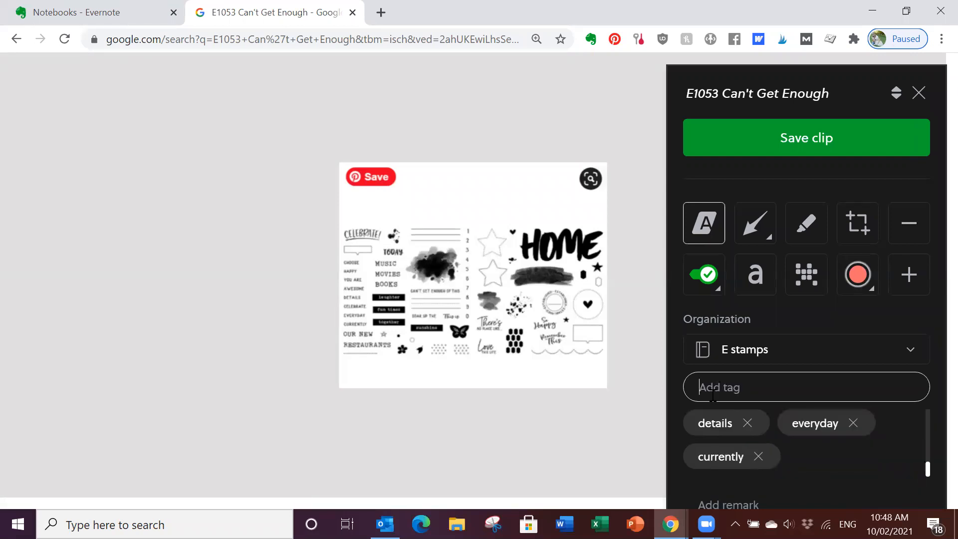
- Add "our", "new" and "restaurants" as three separate tags on the clip
{"action": "type", "text": "our"}
{"action": "key", "text": "Return"}
{"action": "type", "text": "new"}
{"action": "key", "text": "Return"}
{"action": "type", "text": "restaurants"}
{"action": "key", "text": "Return"}
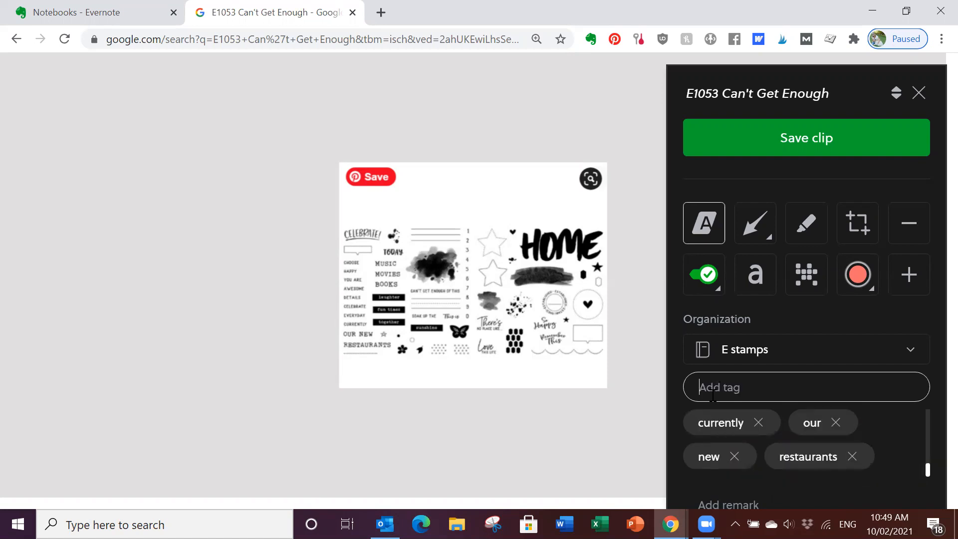
- Tag the clip with the label-strip words "laughter", "fun times" and "together"
{"action": "type", "text": "laughter"}
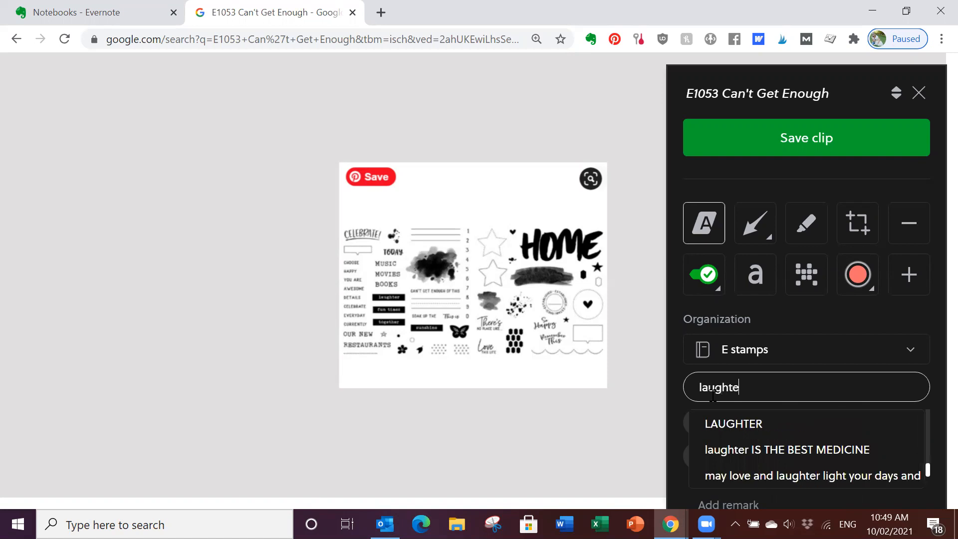
{"action": "key", "text": "Return"}
{"action": "type", "text": "fun times"}
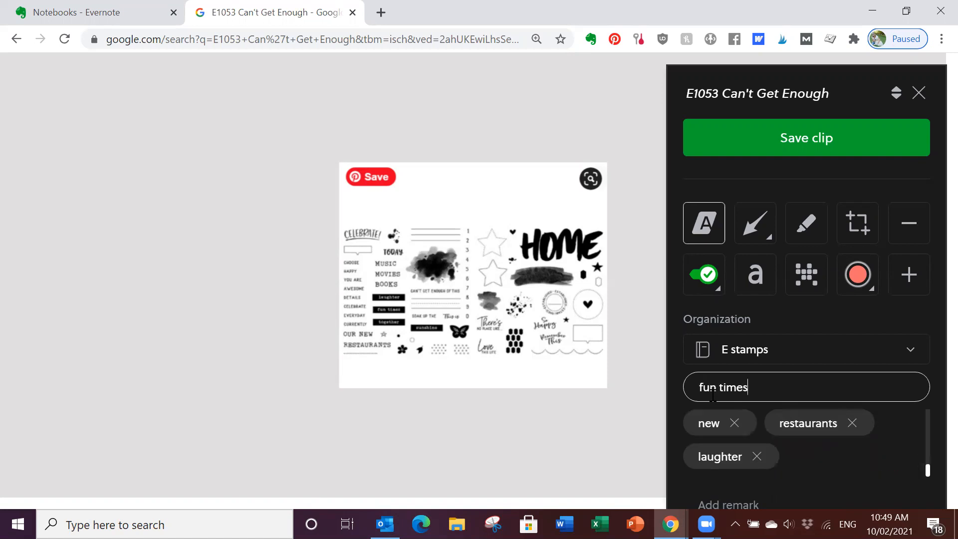
{"action": "key", "text": "Return"}
{"action": "type", "text": "together"}
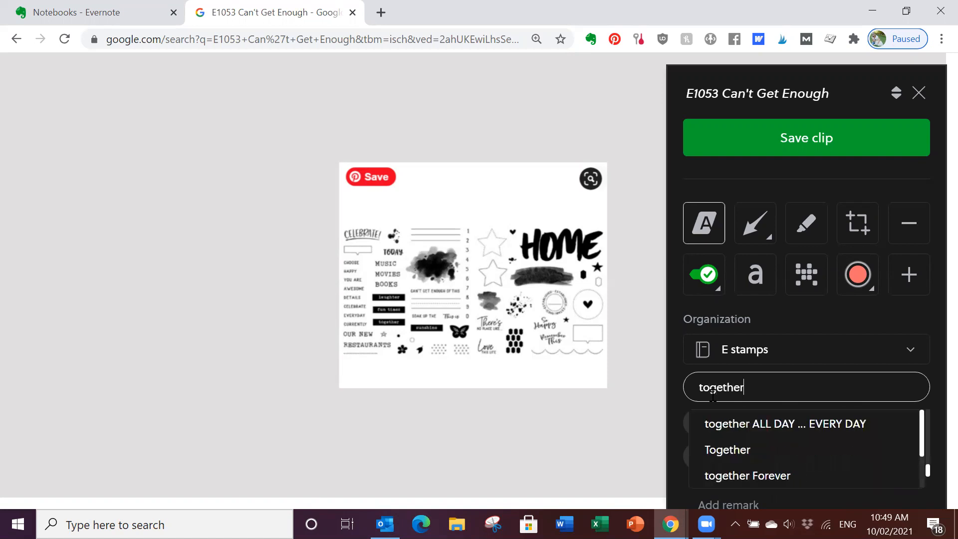
{"action": "key", "text": "Return"}
- Add the tags "sunshine" and "can't get enough of this" to the clip
{"action": "type", "text": "sunshine"}
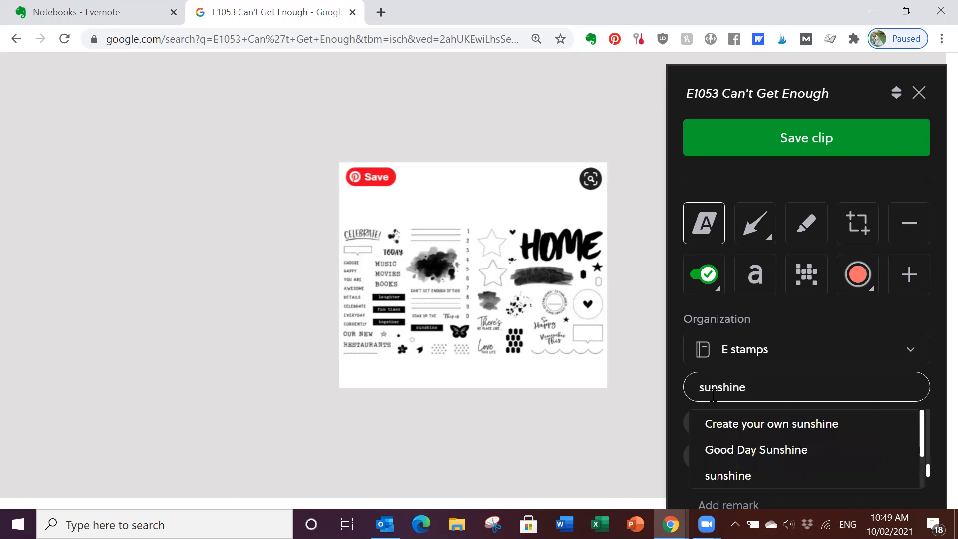
{"action": "key", "text": "Return"}
{"action": "type", "text": "can"}
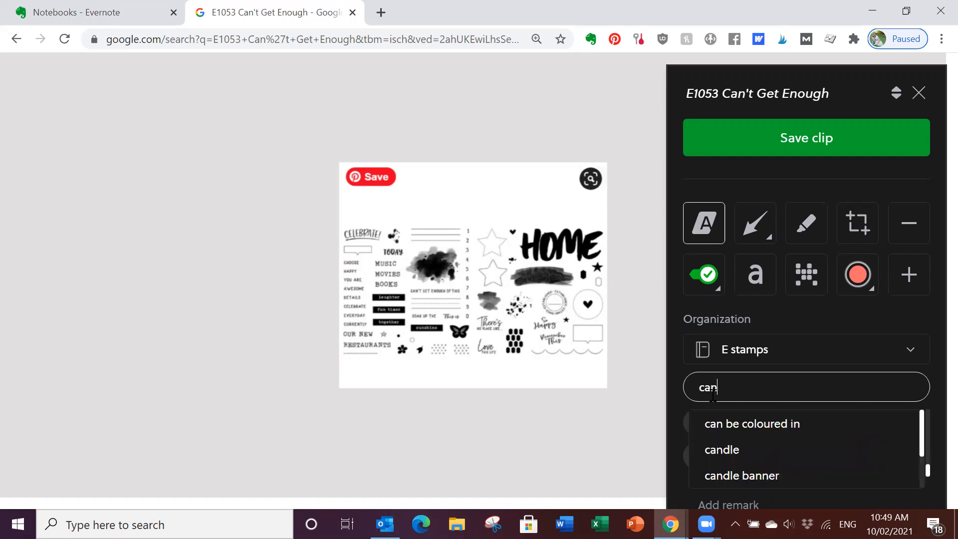
{"action": "type", "text": "'t get enough of this"}
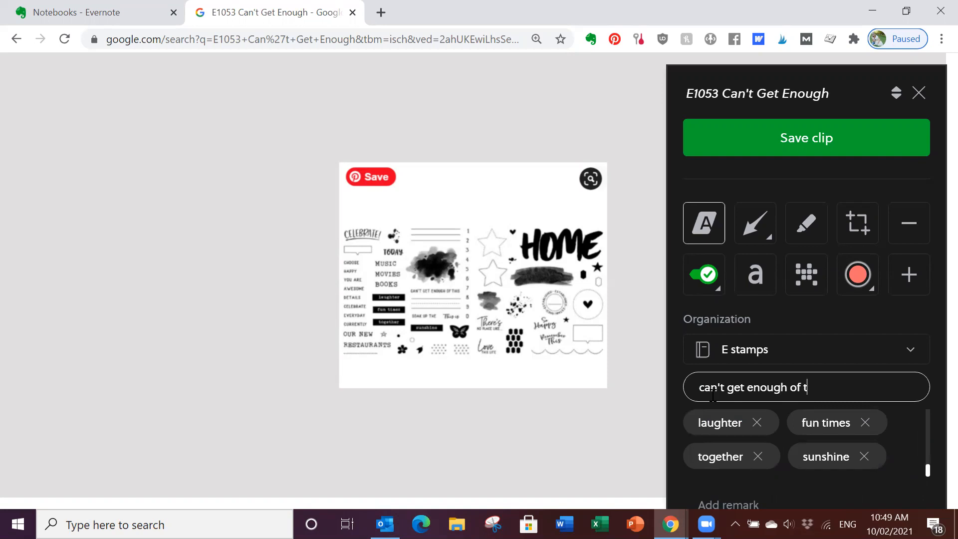
{"action": "key", "text": "Return"}
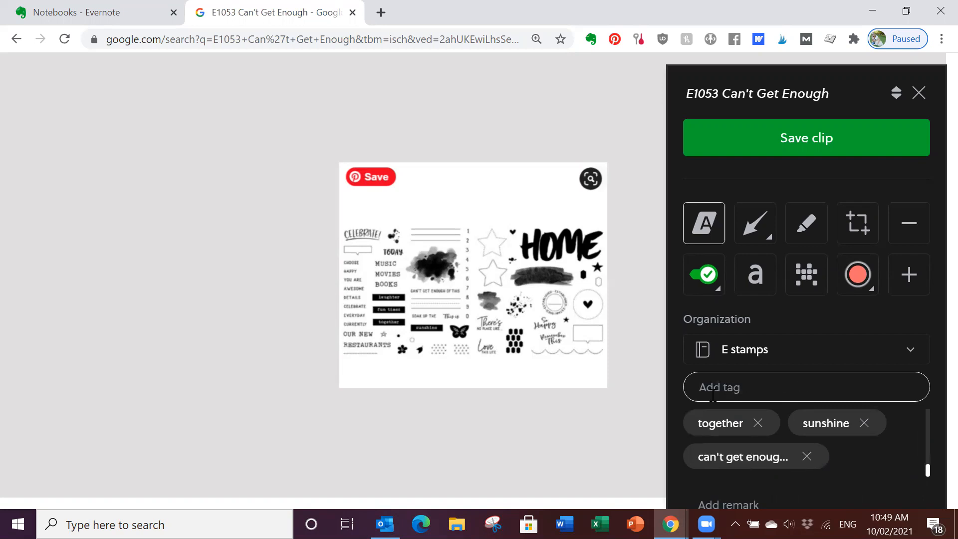
- Add "today", "music", "movies" and "books" as separate tags on the clip
{"action": "type", "text": "today"}
{"action": "key", "text": "Return"}
{"action": "type", "text": "music"}
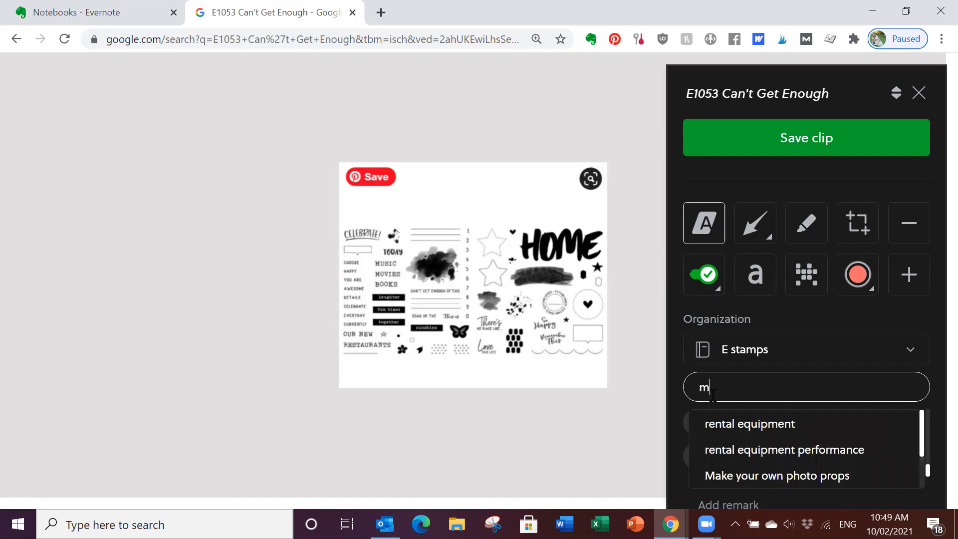
{"action": "key", "text": "Return"}
{"action": "type", "text": "movies"}
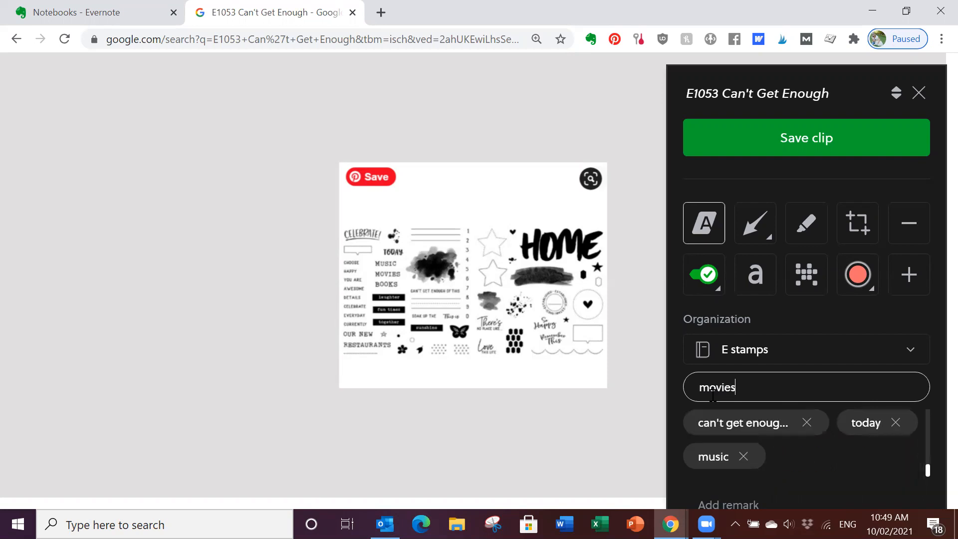
{"action": "key", "text": "Return"}
{"action": "type", "text": "books"}
{"action": "key", "text": "Return"}
- Add the phrase tags "soak up the" and "this is" to the Can't Get Enough clip
{"action": "type", "text": "soak up th"}
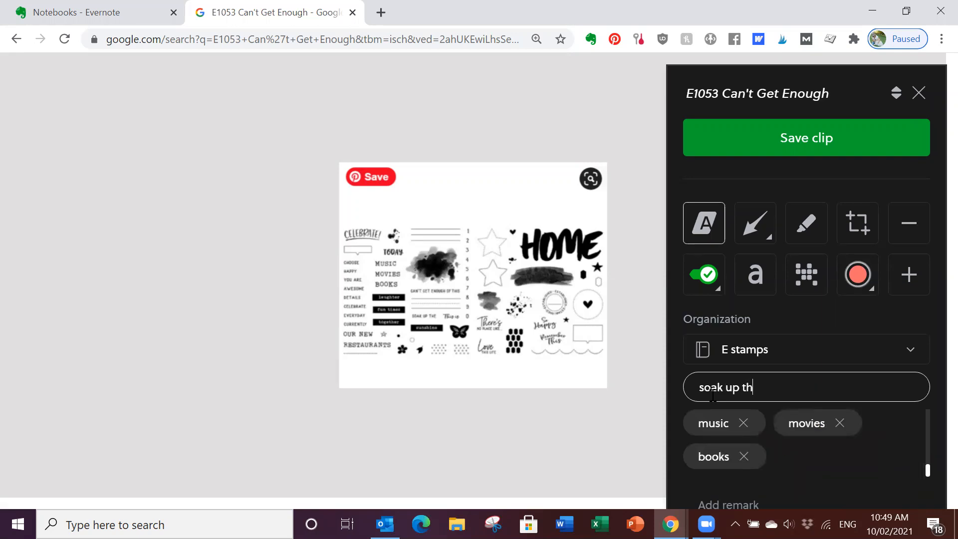
{"action": "type", "text": "e"}
{"action": "key", "text": "Return"}
{"action": "type", "text": "thhi"}
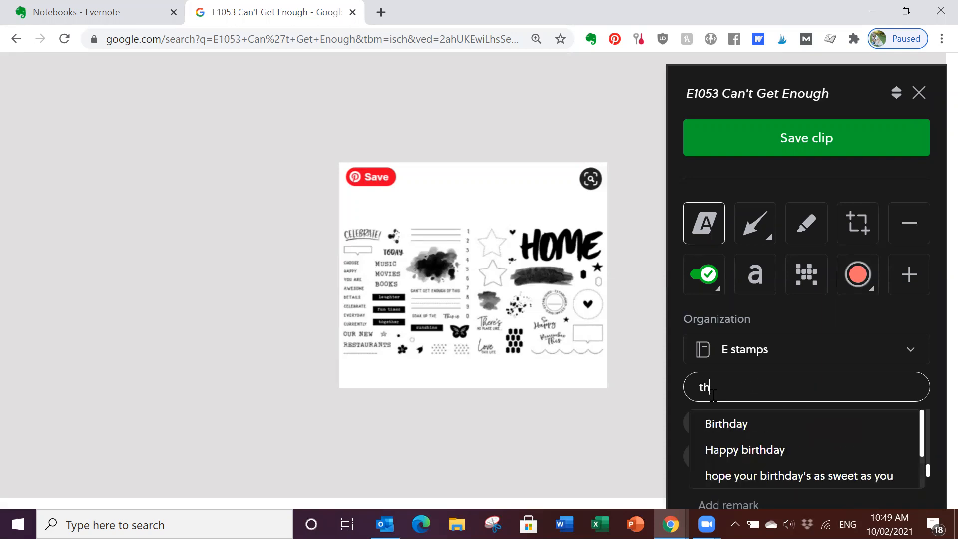
{"action": "key", "text": "BackSpace"}
{"action": "key", "text": "BackSpace"}
{"action": "type", "text": "is is"}
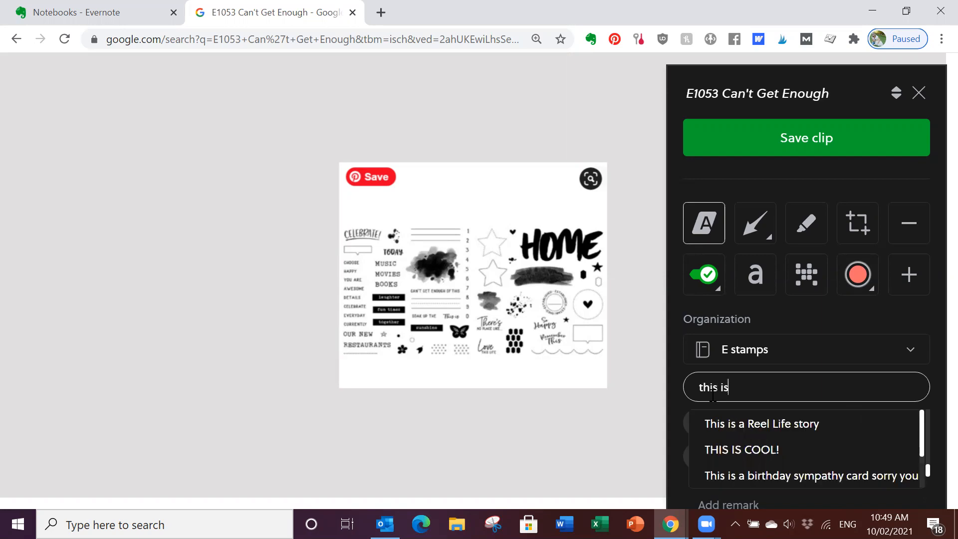
{"action": "key", "text": "Return"}
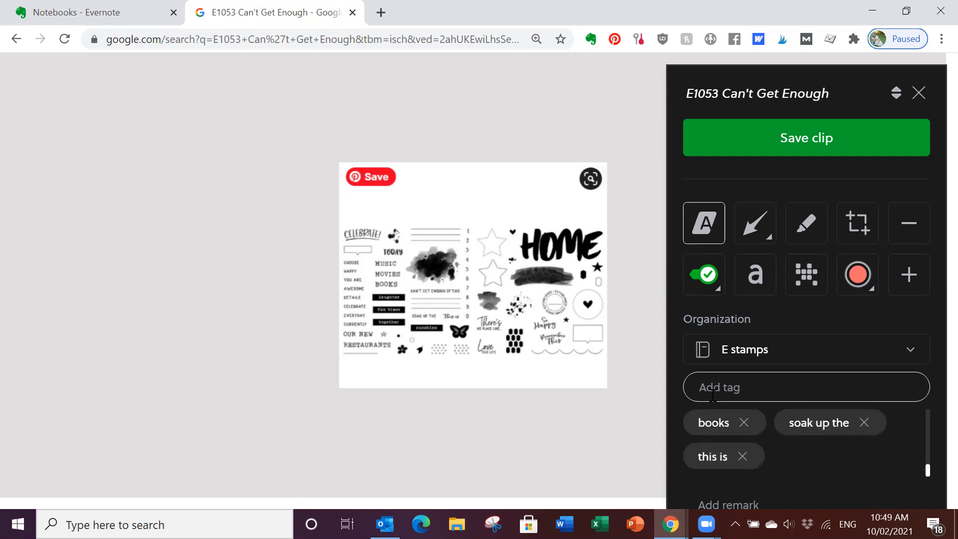
- Add the tags "numbers" and "swish" to describe the non-word images in the stamp set
{"action": "type", "text": "numbers"}
{"action": "key", "text": "Return"}
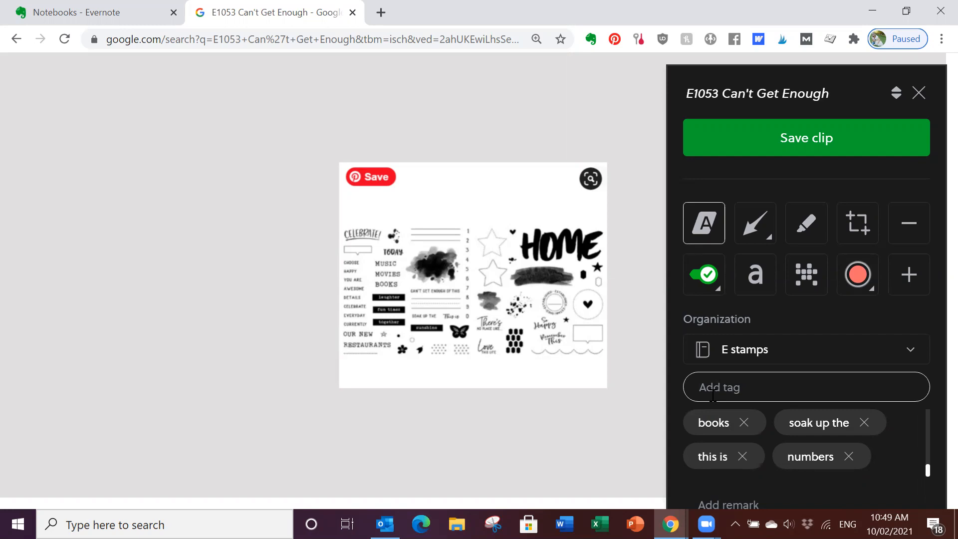
{"action": "type", "text": "swish"}
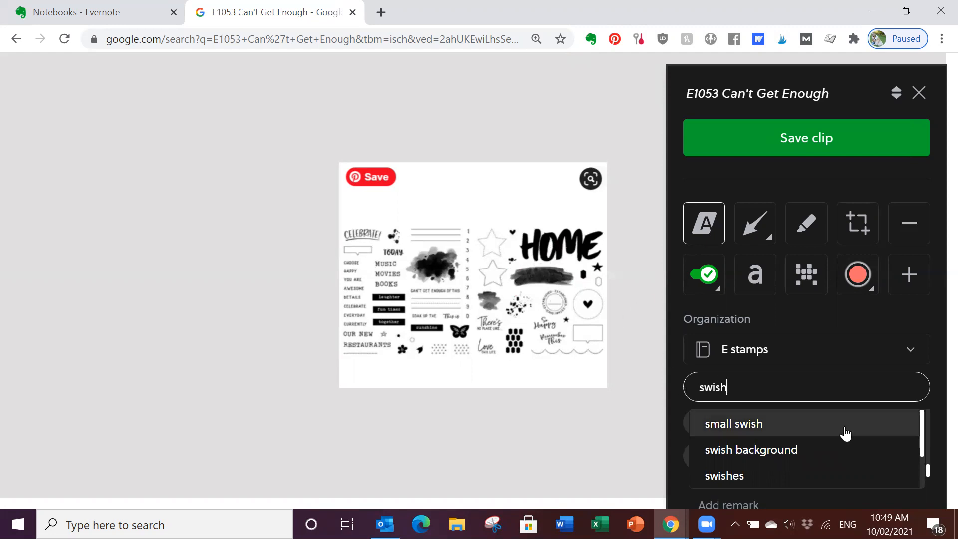
{"action": "key", "text": "Return"}
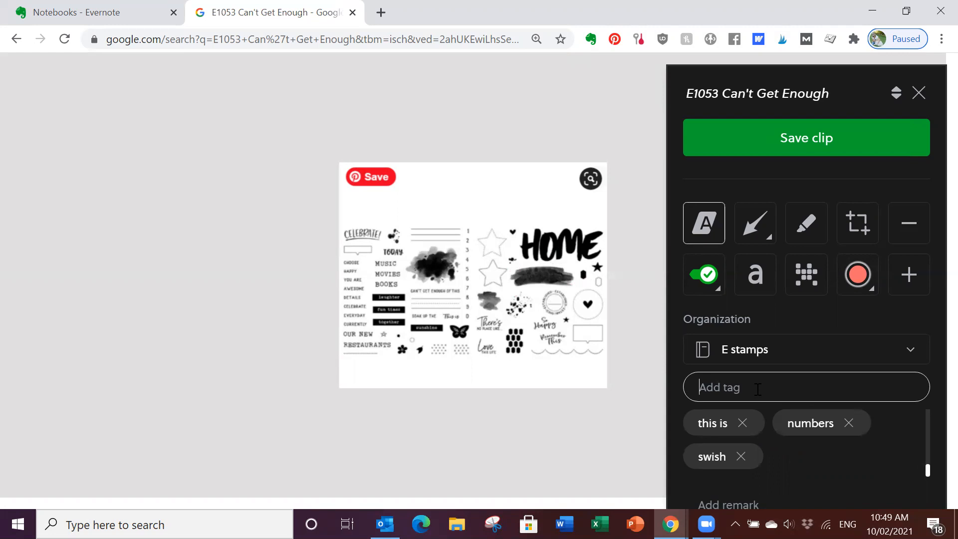
- Add the tags "distressed background" and "lines" to the E1053 Can't Get Enough clip
{"action": "type", "text": "distress"}
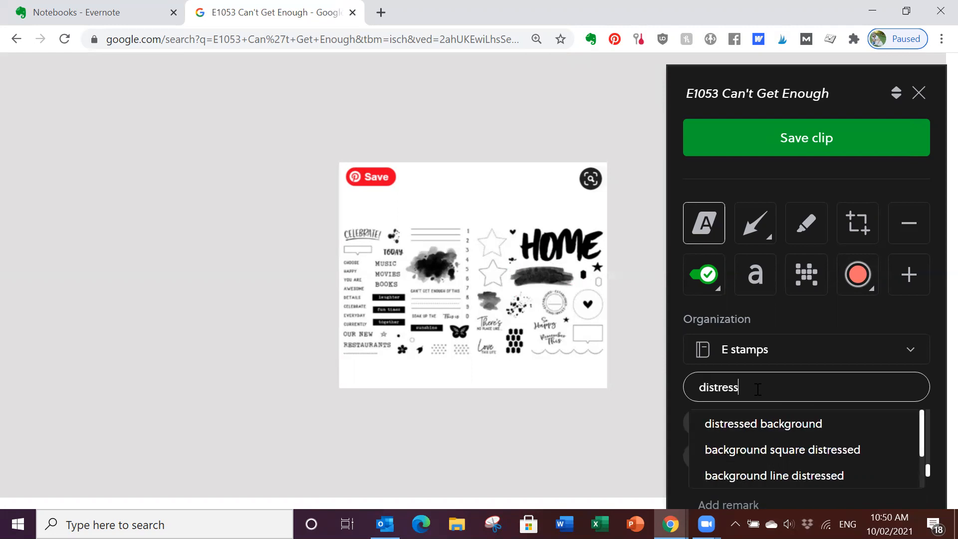
{"action": "type", "text": "ed ba"}
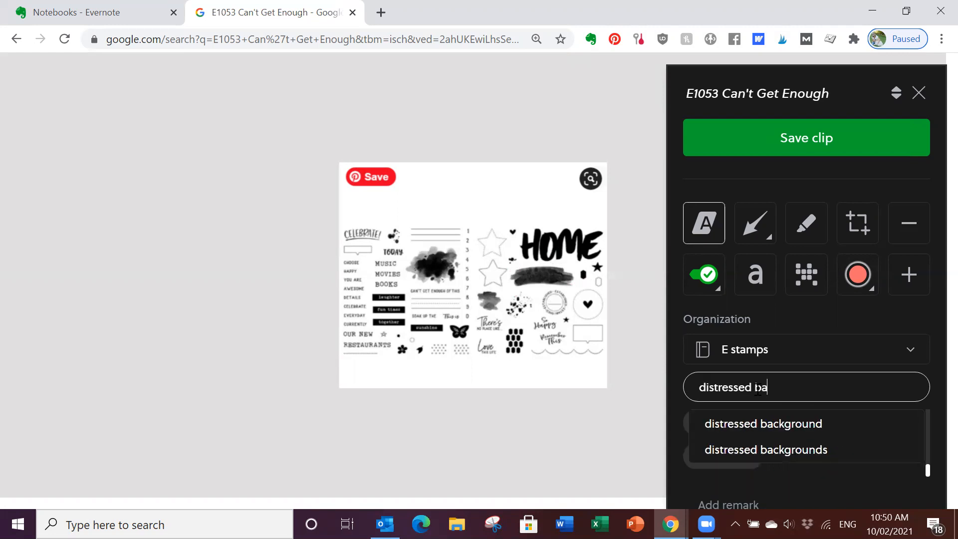
{"action": "type", "text": "ckground"}
{"action": "key", "text": "Return"}
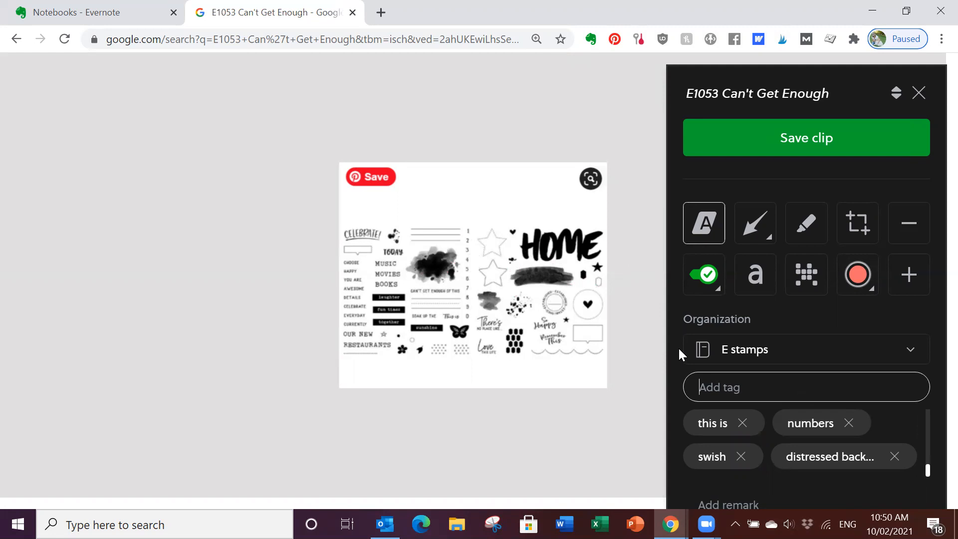
{"action": "type", "text": "lines"}
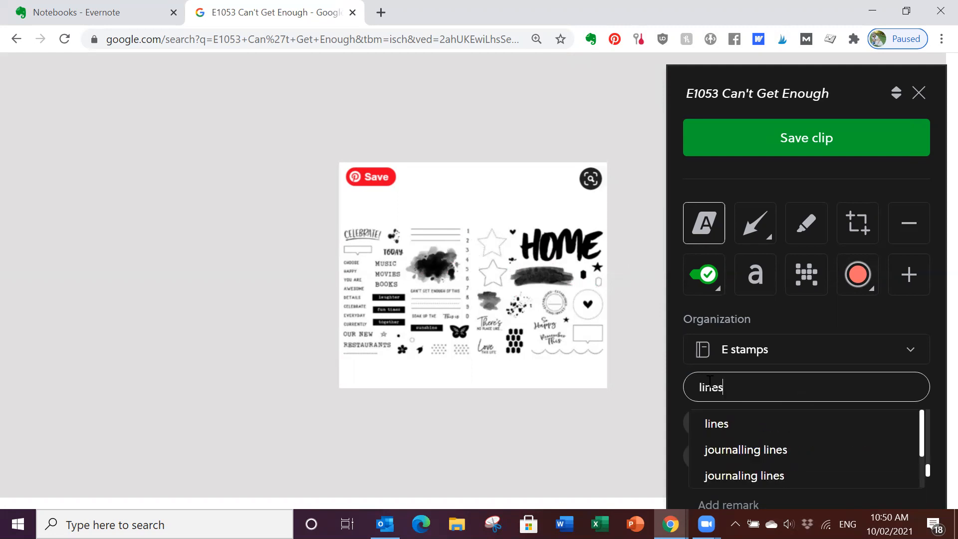
{"action": "key", "text": "Return"}
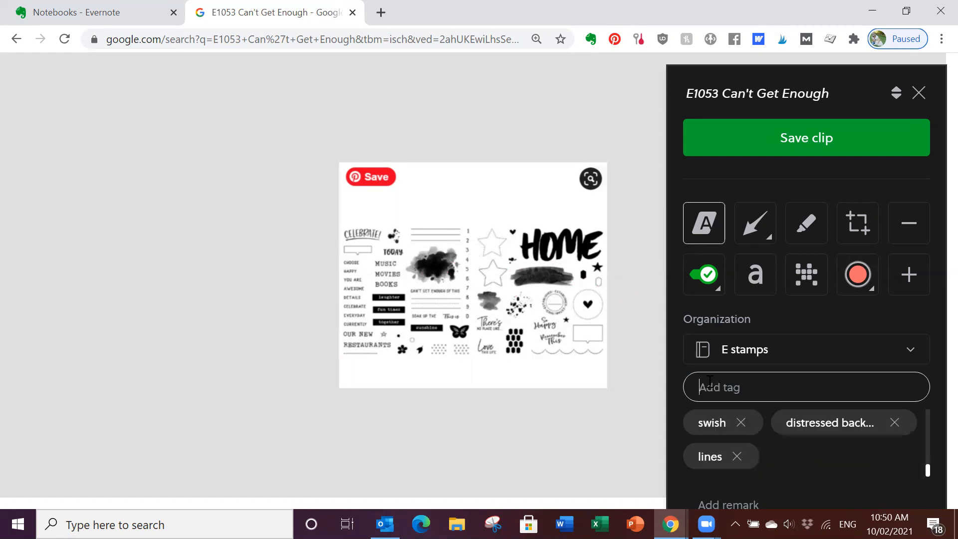
- Add the tags "speech box" and "splots" to the clip
{"action": "type", "text": "speech box"}
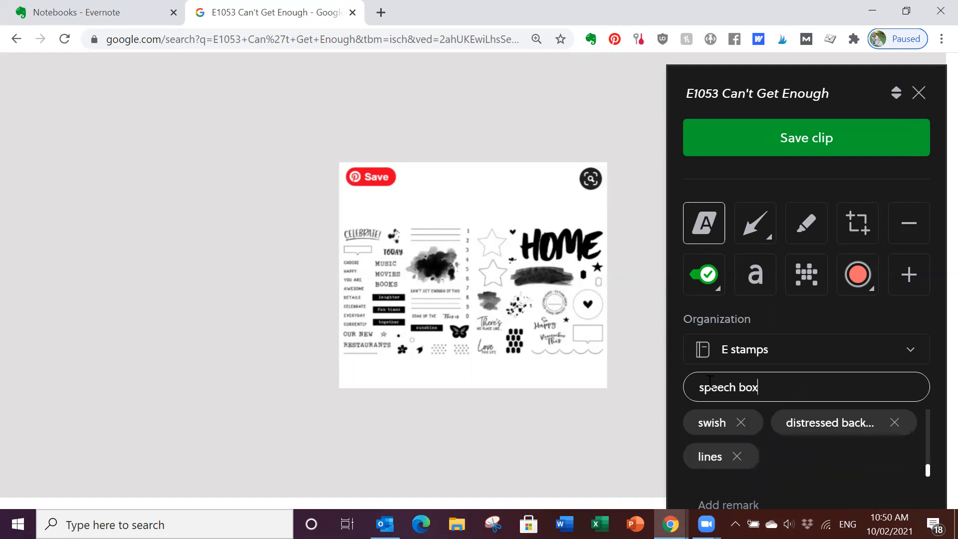
{"action": "key", "text": "Return"}
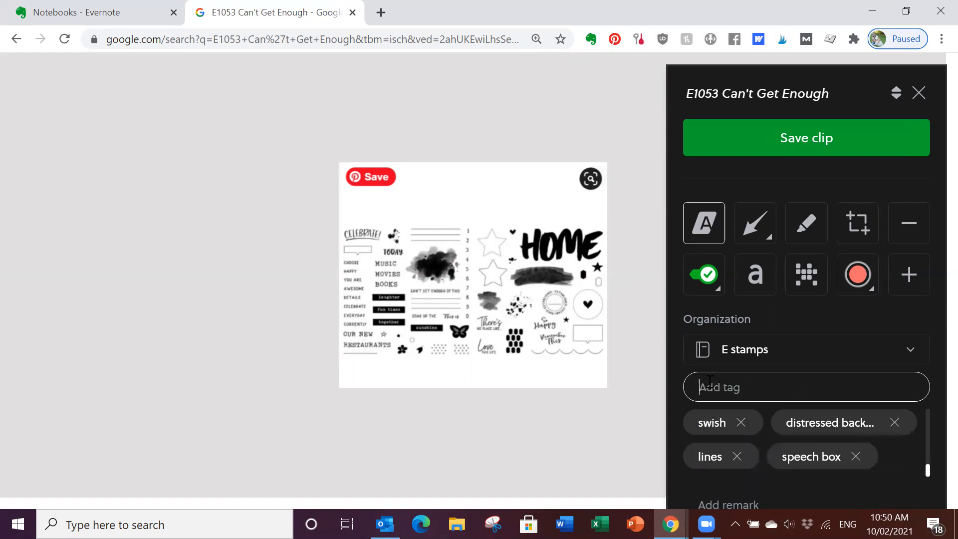
{"action": "type", "text": "spo"}
{"action": "type", "text": "lots"}
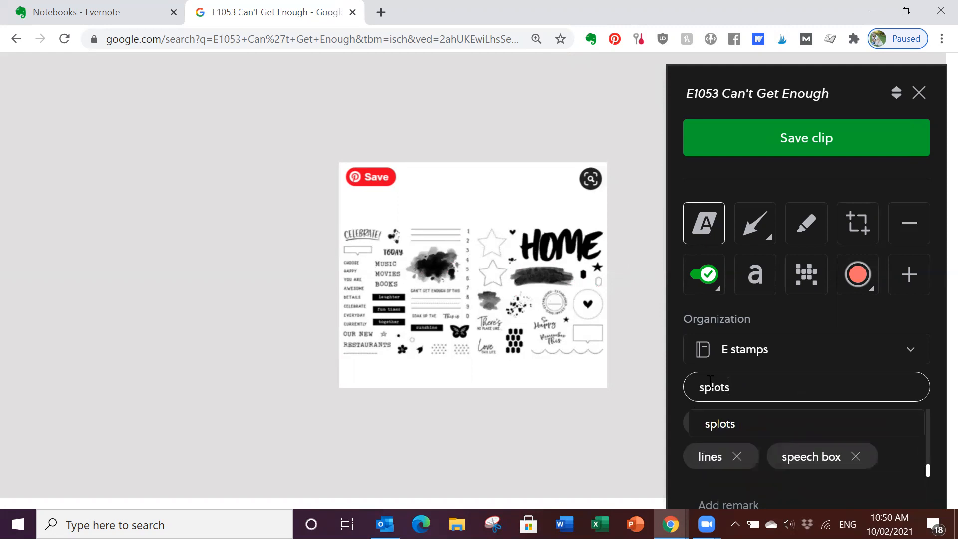
{"action": "key", "text": "Return"}
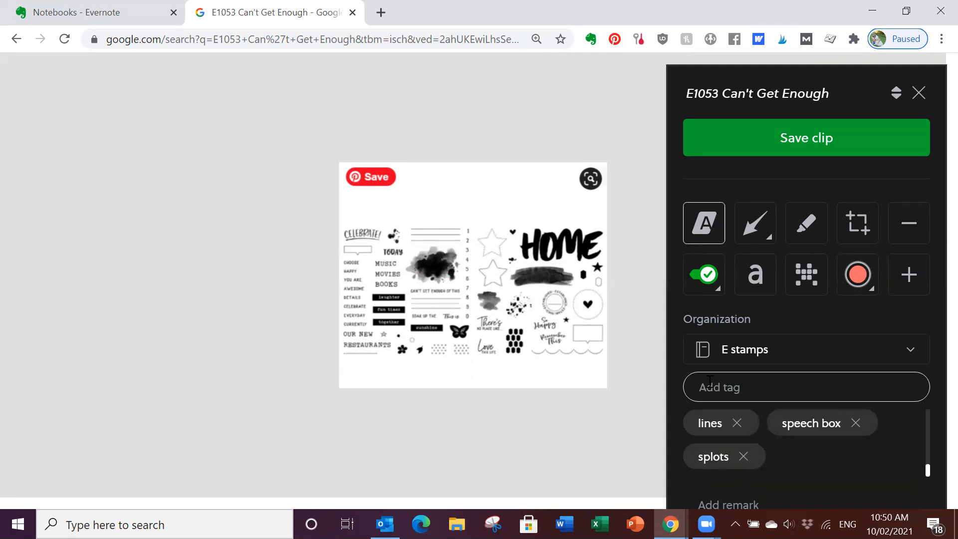
- Add "stars", "heart" and "dotted circle" as separate tags for the shapes in the stamp set
{"action": "type", "text": "stars"}
{"action": "key", "text": "Return"}
{"action": "type", "text": "heart"}
{"action": "key", "text": "Return"}
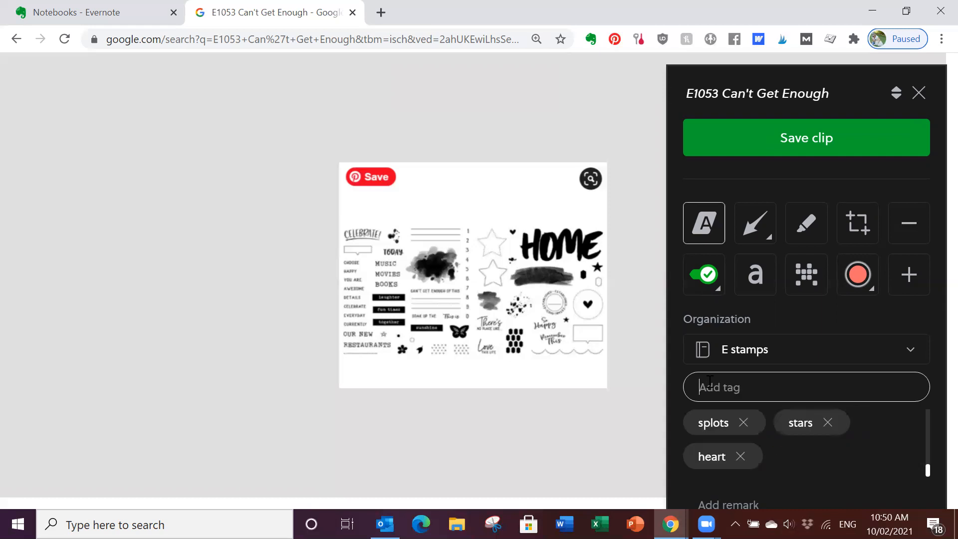
{"action": "type", "text": "dotted circle"}
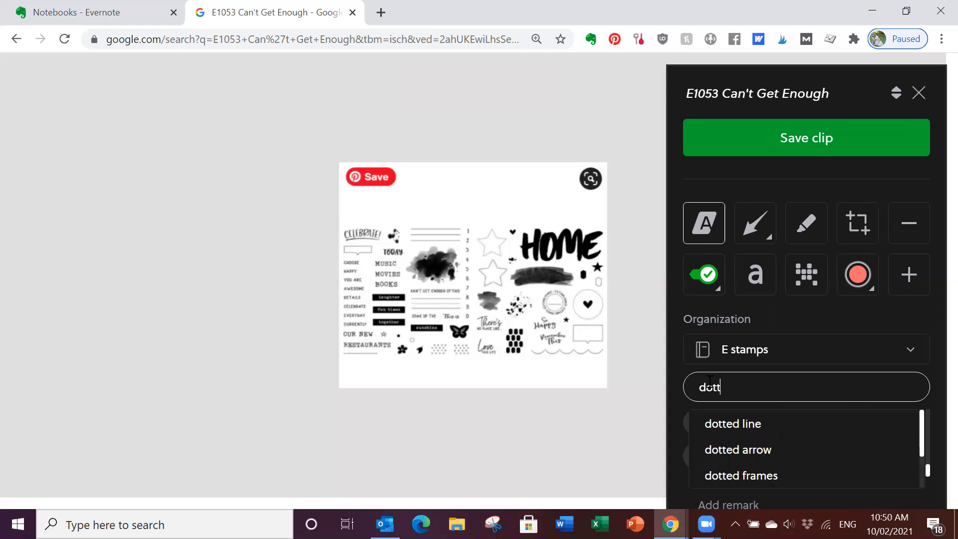
{"action": "key", "text": "Return"}
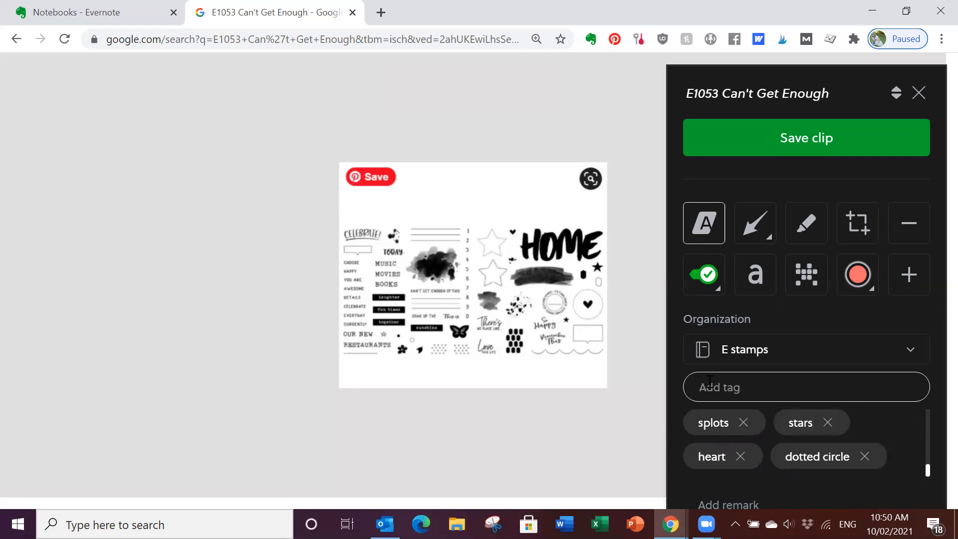
{"action": "type", "text": "wa"}
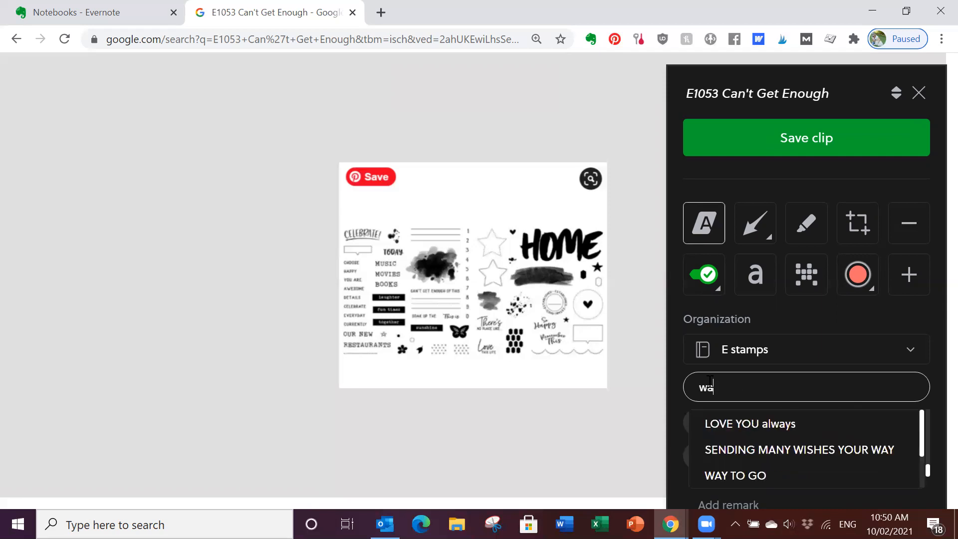
{"action": "type", "text": "ve border"}
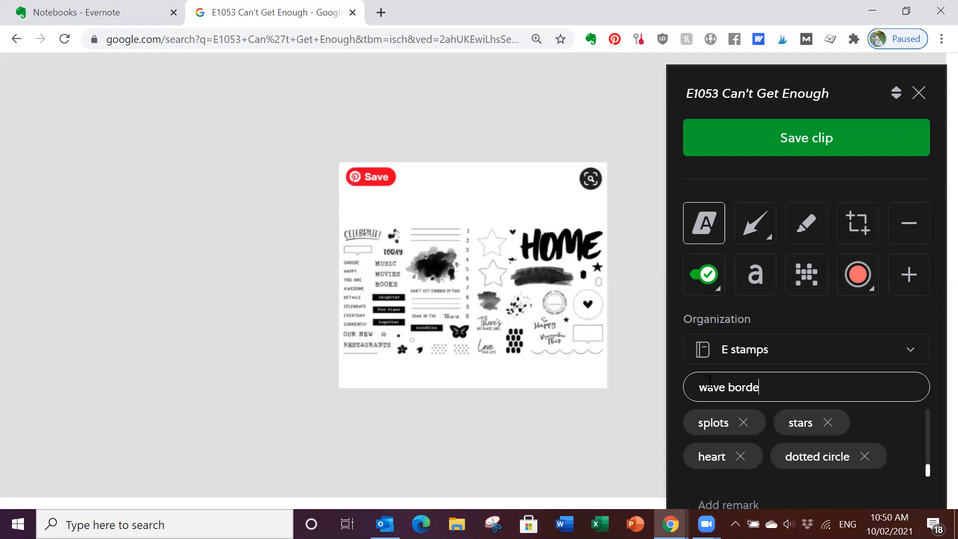
{"action": "key", "text": "BackSpace"}
{"action": "key", "text": "BackSpace"}
{"action": "key", "text": "BackSpace"}
{"action": "key", "text": "BackSpace"}
{"action": "key", "text": "BackSpace"}
{"action": "key", "text": "BackSpace"}
{"action": "key", "text": "BackSpace"}
{"action": "key", "text": "BackSpace"}
{"action": "key", "text": "BackSpace"}
{"action": "key", "text": "BackSpace"}
{"action": "key", "text": "BackSpace"}
- Tag the clip with "scallped border" and "honeycomb"
{"action": "type", "text": "sca"}
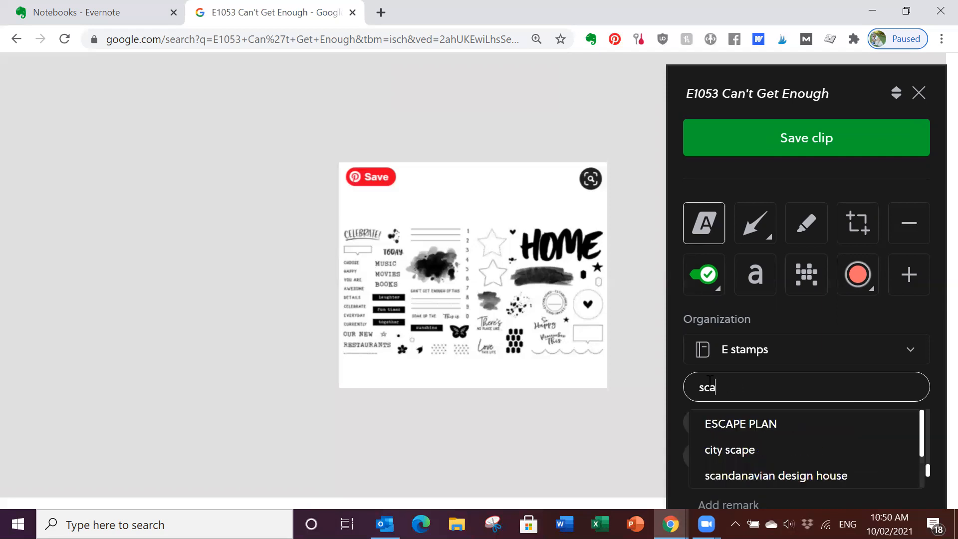
{"action": "type", "text": "llped border"}
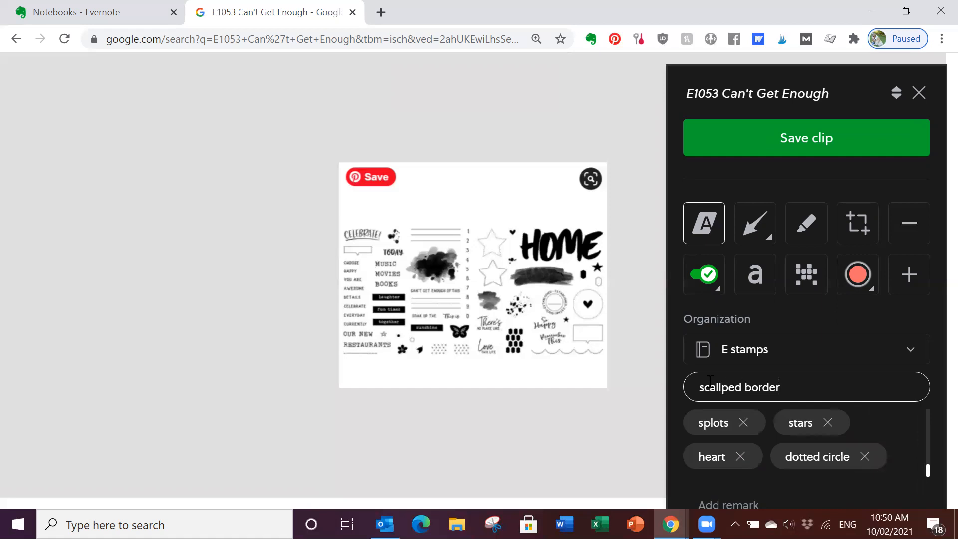
{"action": "key", "text": "Return"}
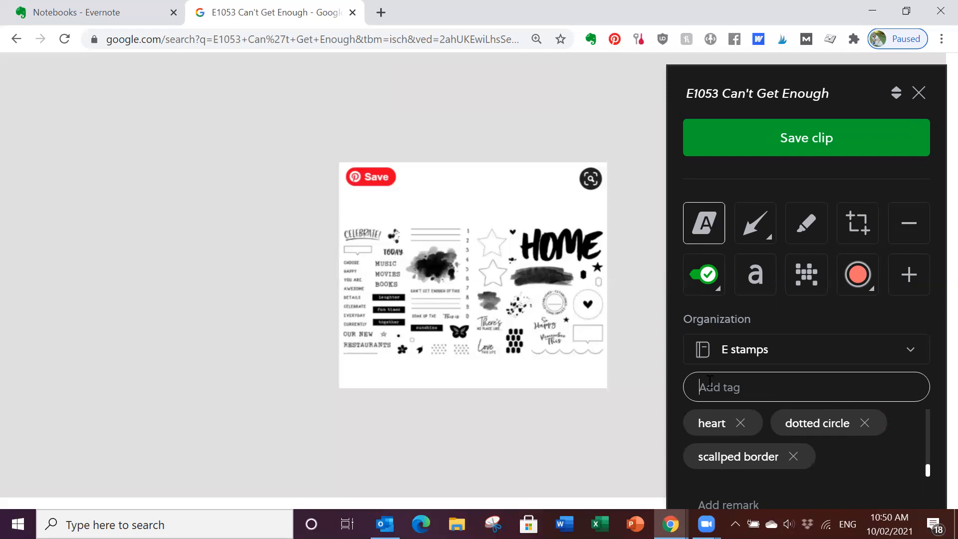
{"action": "type", "text": "honeycomb"}
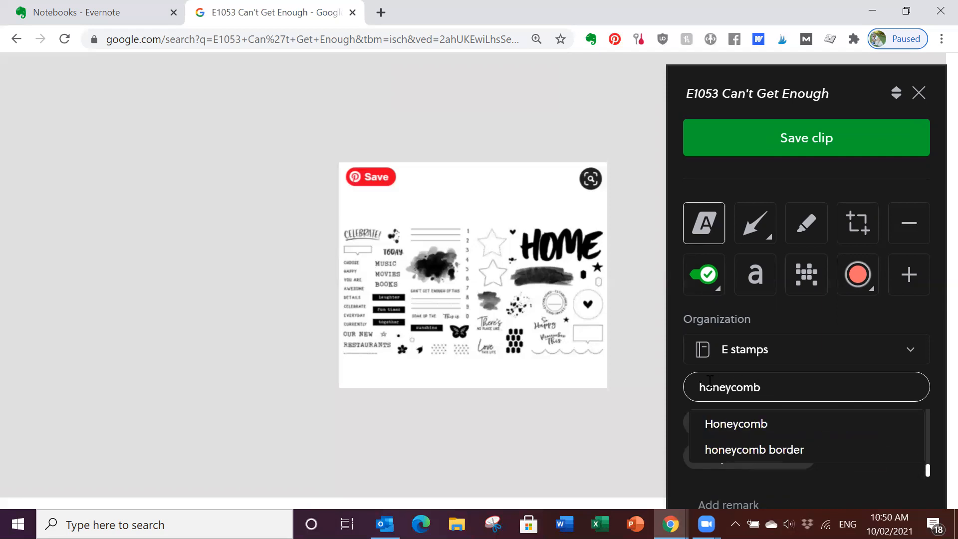
{"action": "key", "text": "Return"}
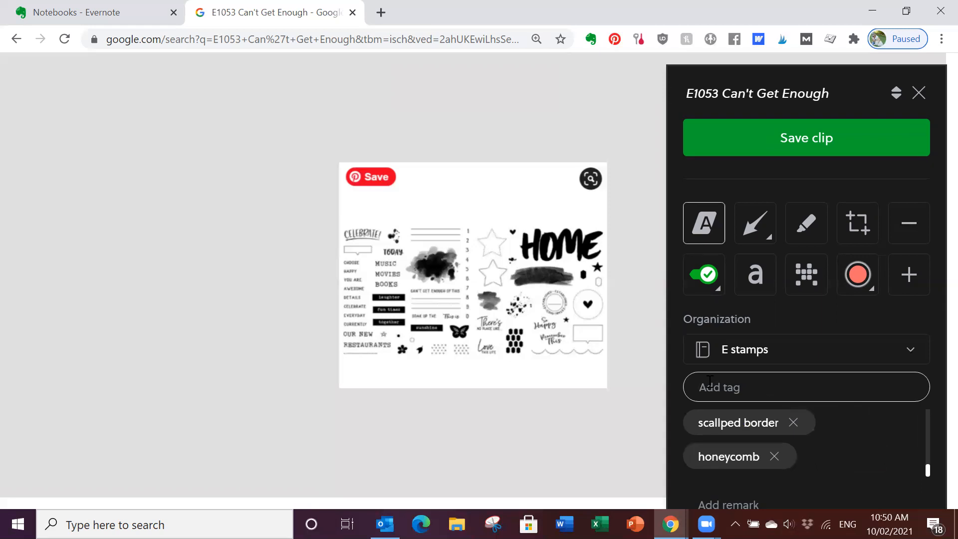
- Add the tags "butterfly" and "flower" to the Can't Get Enough clip
{"action": "type", "text": "butterfu"}
{"action": "key", "text": "BackSpace"}
{"action": "type", "text": "ly"}
{"action": "key", "text": "Return"}
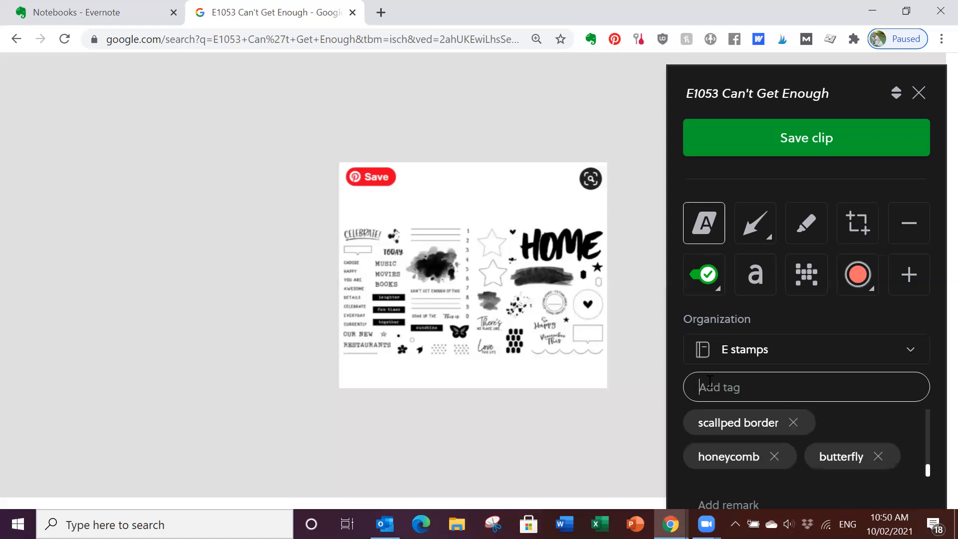
{"action": "type", "text": "flower"}
{"action": "key", "text": "Return"}
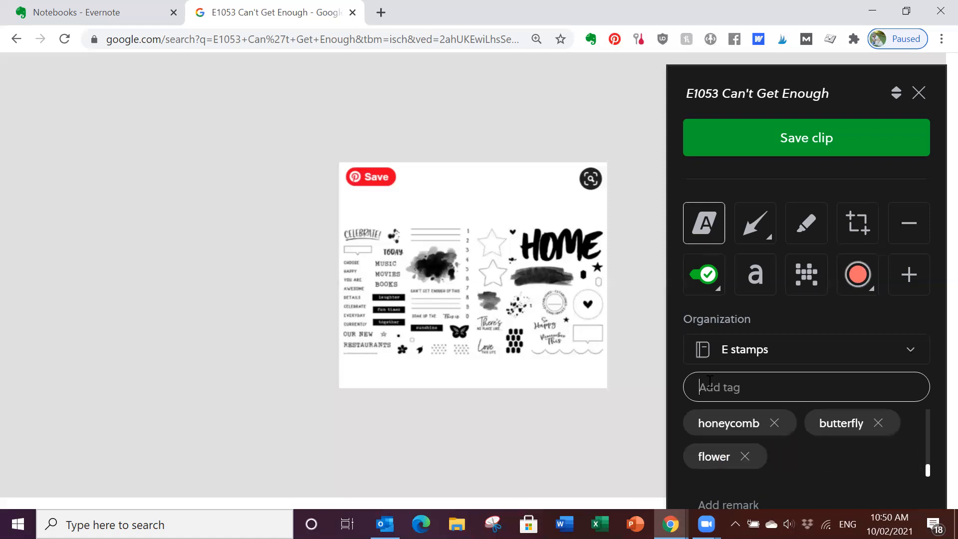
- Add the pattern tags "cross hatch" and "little circle patch" to the clip
{"action": "type", "text": "cro"}
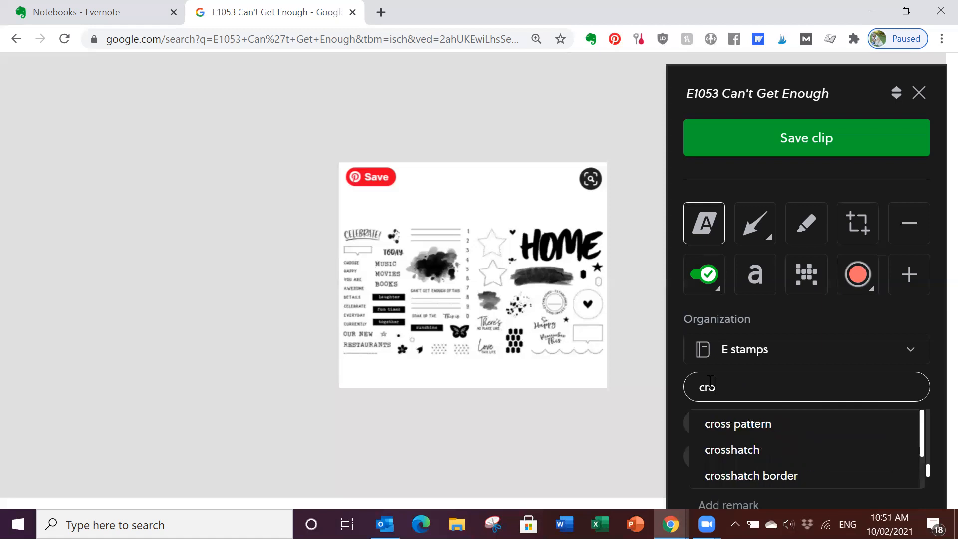
{"action": "type", "text": "ss hatch"}
{"action": "key", "text": "Return"}
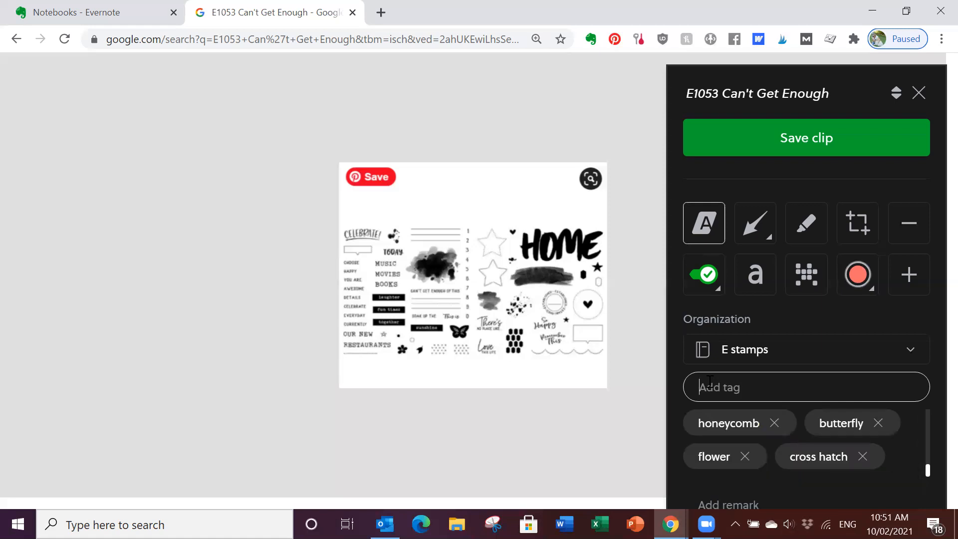
{"action": "type", "text": "little c"}
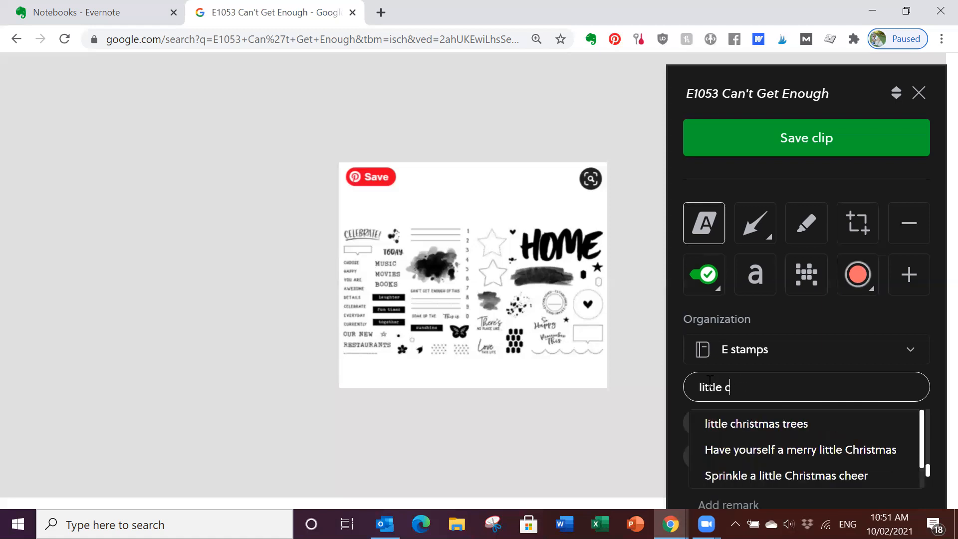
{"action": "type", "text": "ircle patch"}
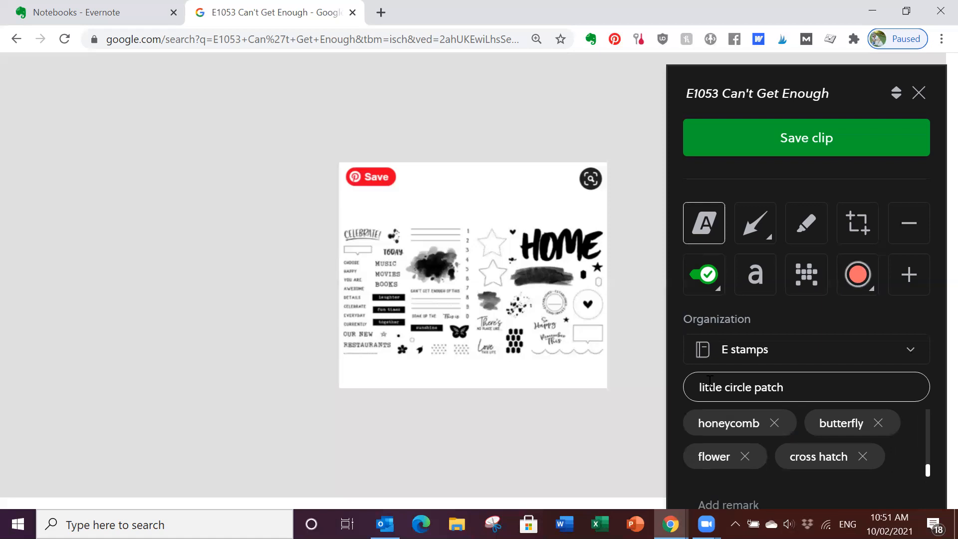
{"action": "key", "text": "Return"}
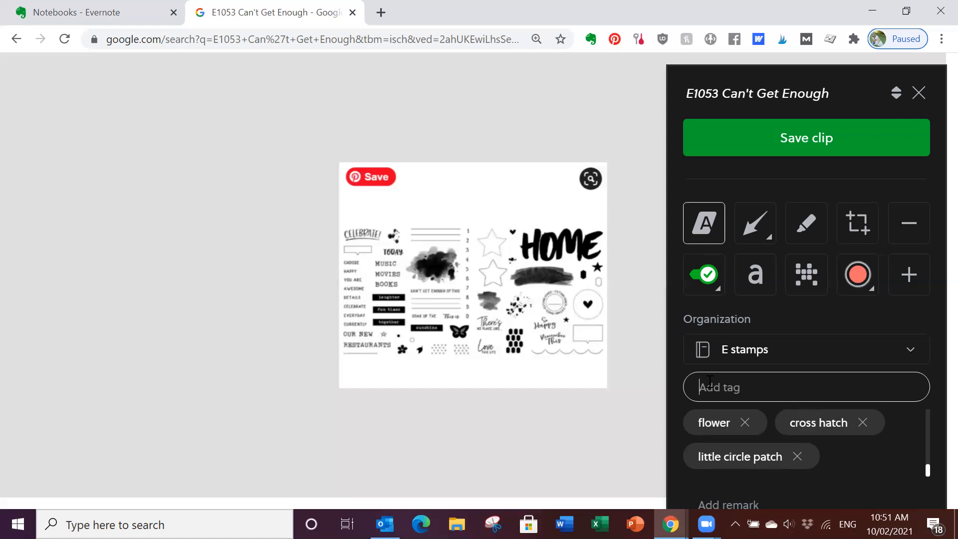
- Add the tag "dotted line" and save the clip to the E stamps notebook
{"action": "type", "text": "dotted line"}
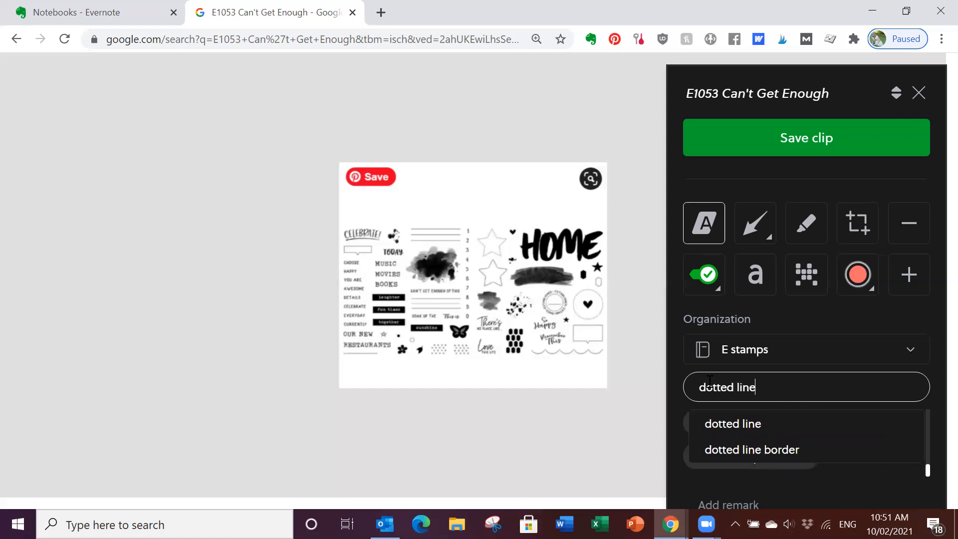
{"action": "key", "text": "Return"}
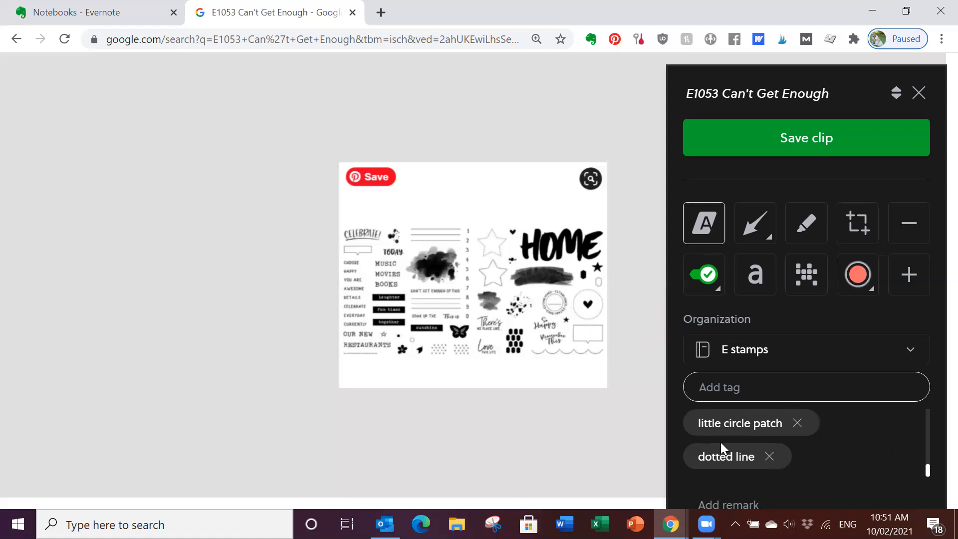
{"action": "left_click", "coordinate": [778, 135]}
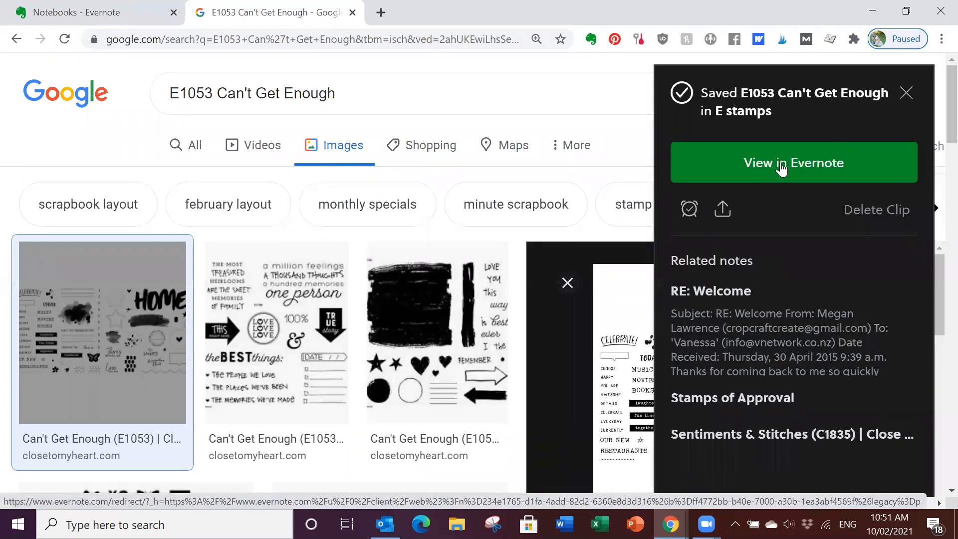
- Open the saved E1053 Can't Get Enough note in Evernote and look over its stamp image
{"action": "left_click", "coordinate": [796, 166]}
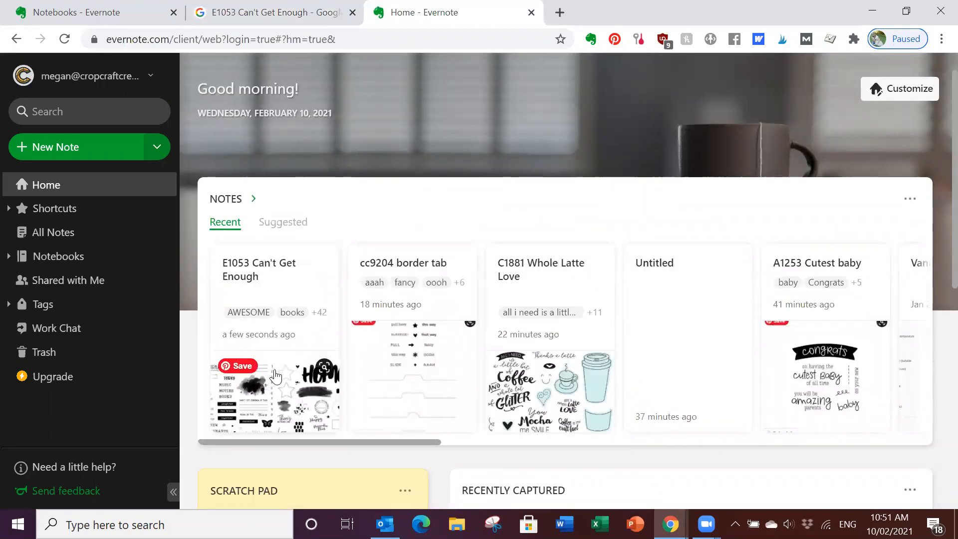
{"action": "left_click", "coordinate": [276, 377]}
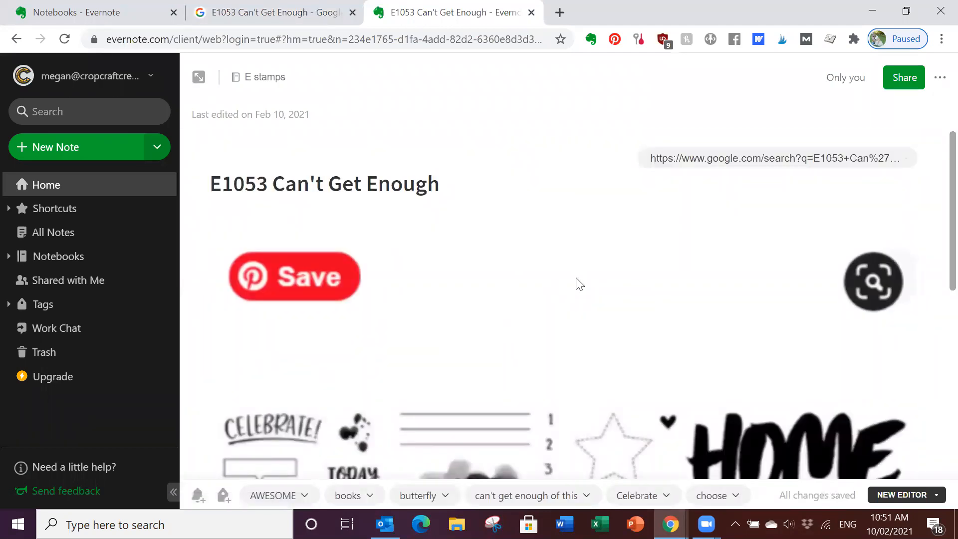
{"action": "scroll", "coordinate": [578, 284], "scroll_direction": "down", "scroll_amount": 8}
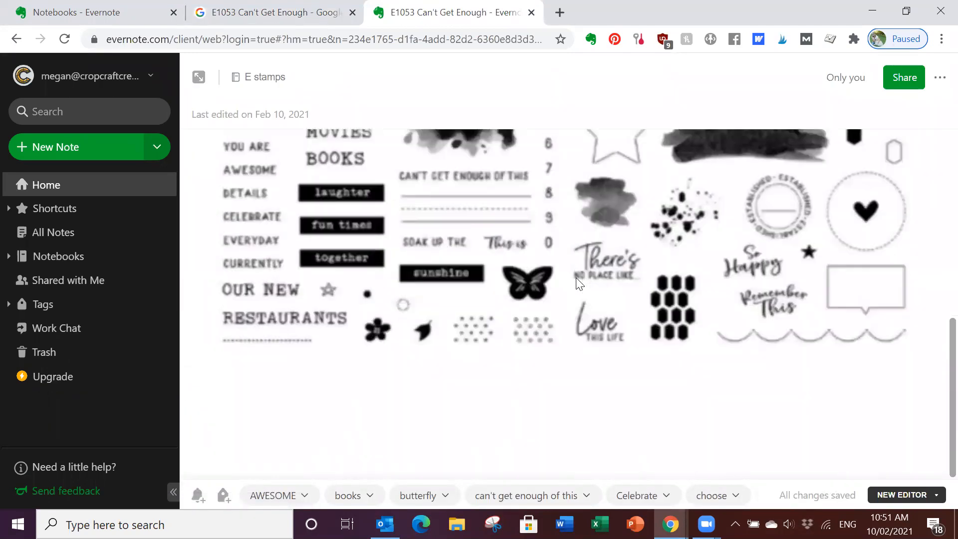
{"action": "scroll", "coordinate": [579, 283], "scroll_direction": "up", "scroll_amount": 8}
{"action": "scroll", "coordinate": [563, 274], "scroll_direction": "up", "scroll_amount": 1}
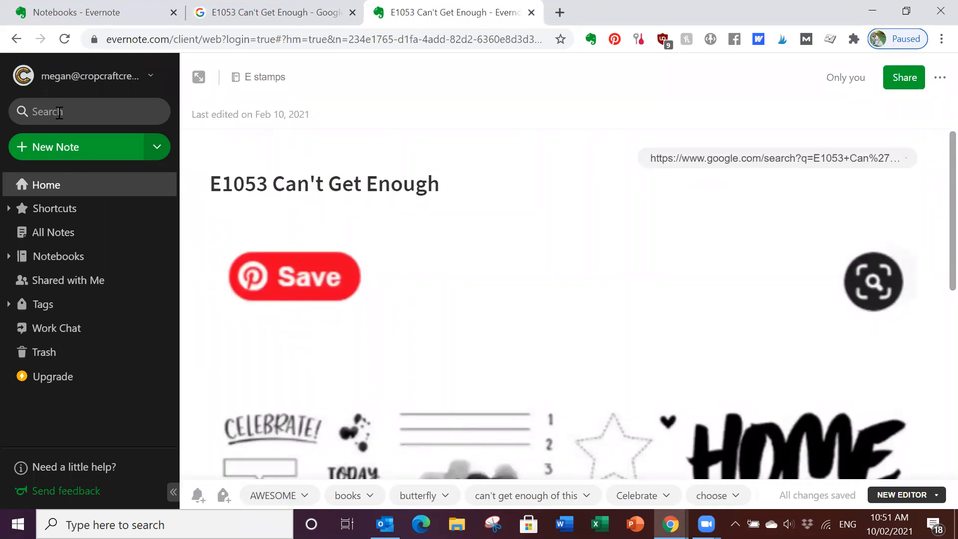
{"action": "scroll", "coordinate": [511, 310], "scroll_direction": "down", "scroll_amount": 5}
{"action": "scroll", "coordinate": [511, 308], "scroll_direction": "up", "scroll_amount": 4}
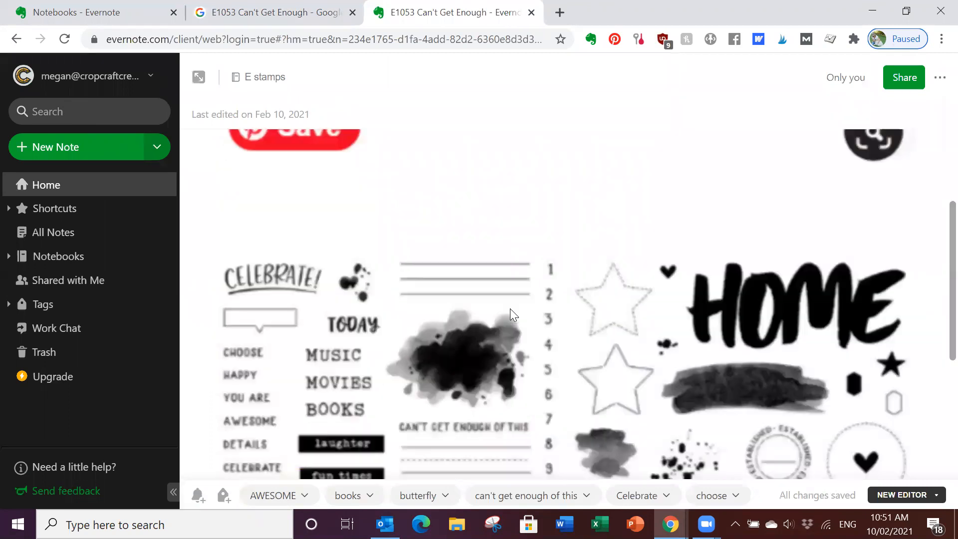
- Search the saved notes for "home"
{"action": "left_click", "coordinate": [68, 113]}
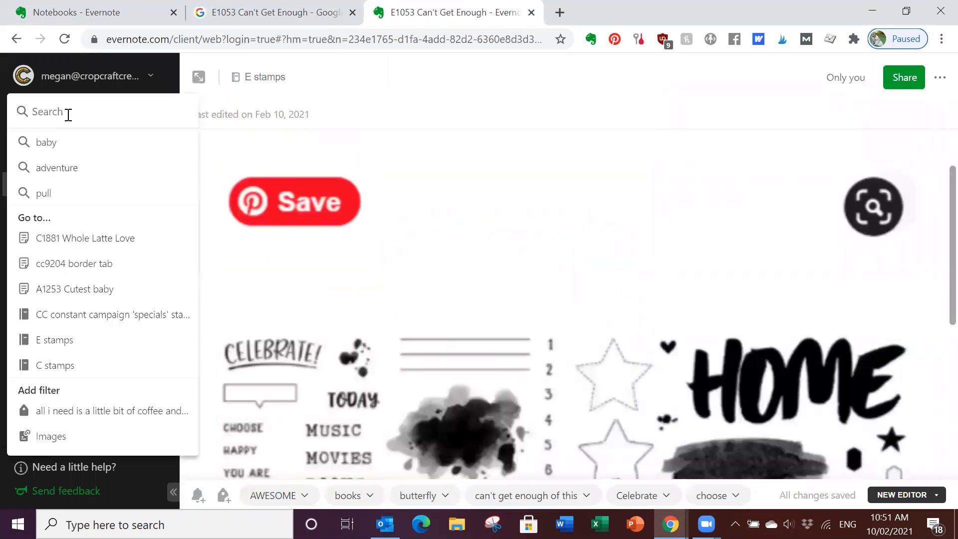
{"action": "type", "text": "home"}
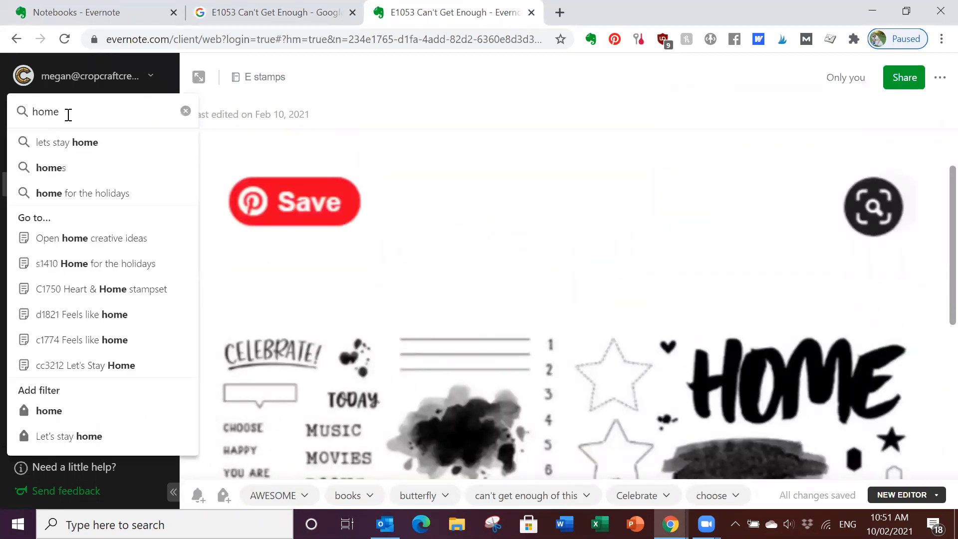
{"action": "key", "text": "Return"}
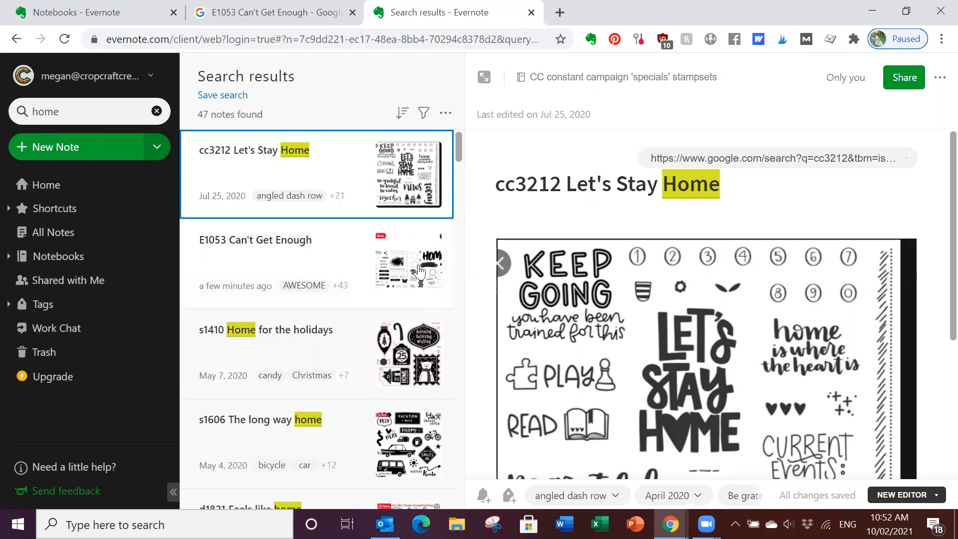
- Open the E1053 Can't Get Enough note from the search results and look over its whole stamp image
{"action": "left_click", "coordinate": [418, 271]}
{"action": "scroll", "coordinate": [785, 360], "scroll_direction": "down", "scroll_amount": 3}
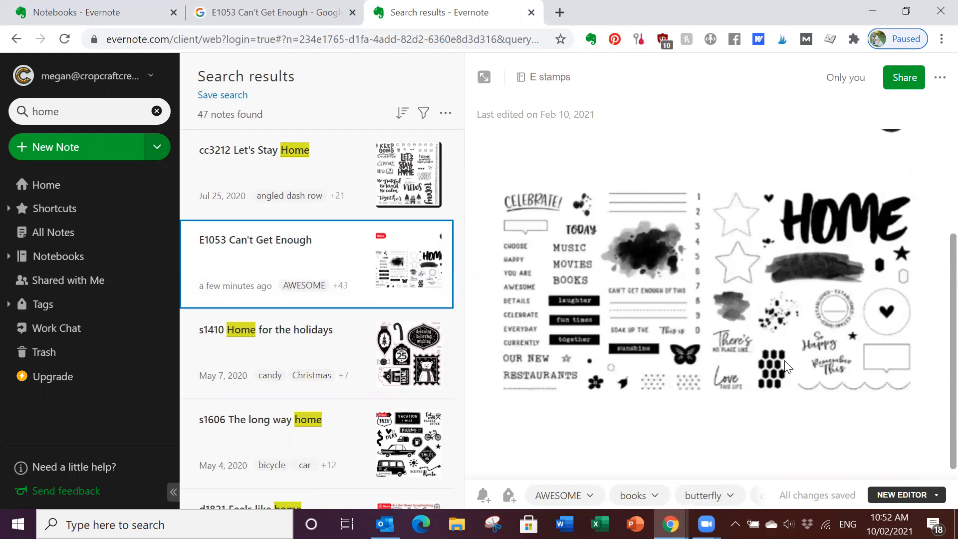
{"action": "scroll", "coordinate": [784, 360], "scroll_direction": "up", "scroll_amount": 3}
{"action": "scroll", "coordinate": [784, 360], "scroll_direction": "down", "scroll_amount": 3}
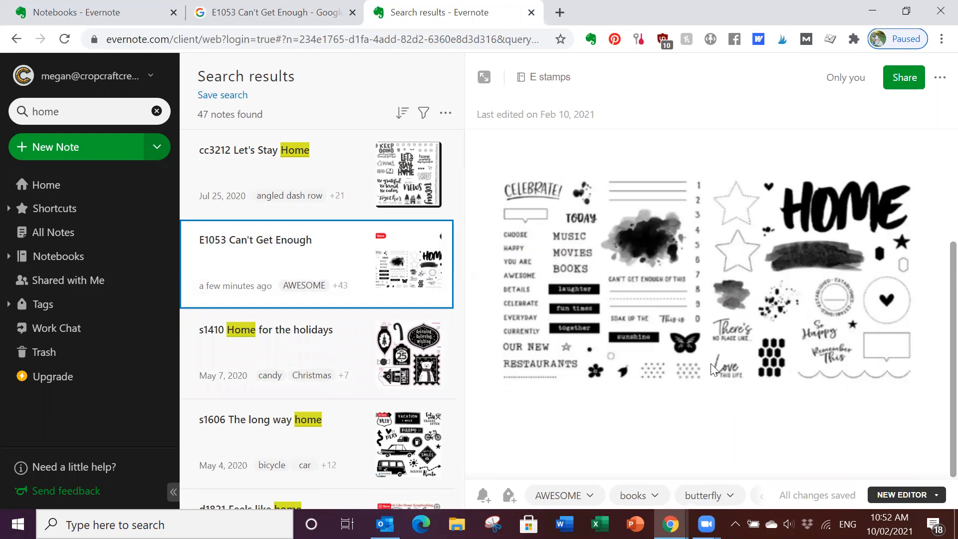
{"action": "scroll", "coordinate": [711, 369], "scroll_direction": "up", "scroll_amount": 3}
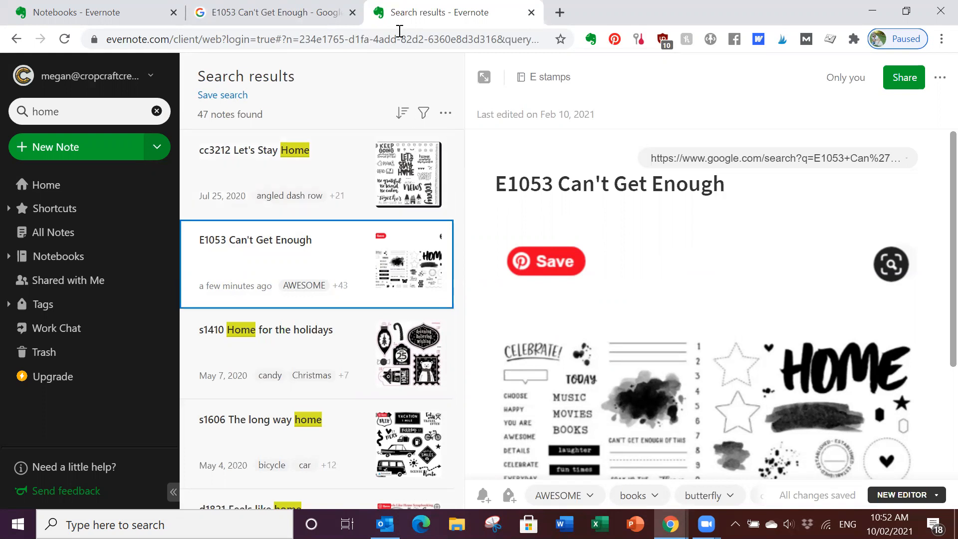
- Search Google Images for "b1682 grateful for you" in a new browser tab
{"action": "key", "text": "ctrl+t"}
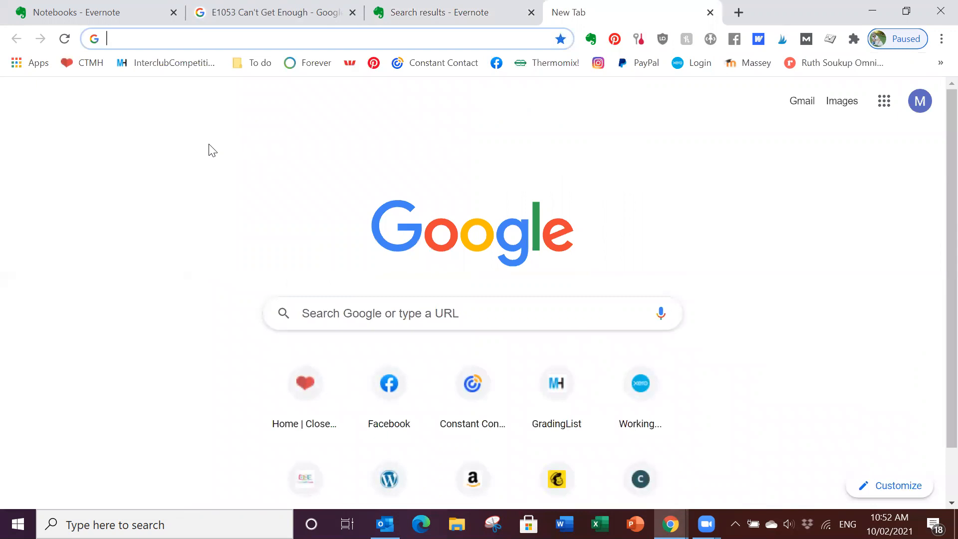
{"action": "type", "text": "g"}
{"action": "key", "text": "BackSpace"}
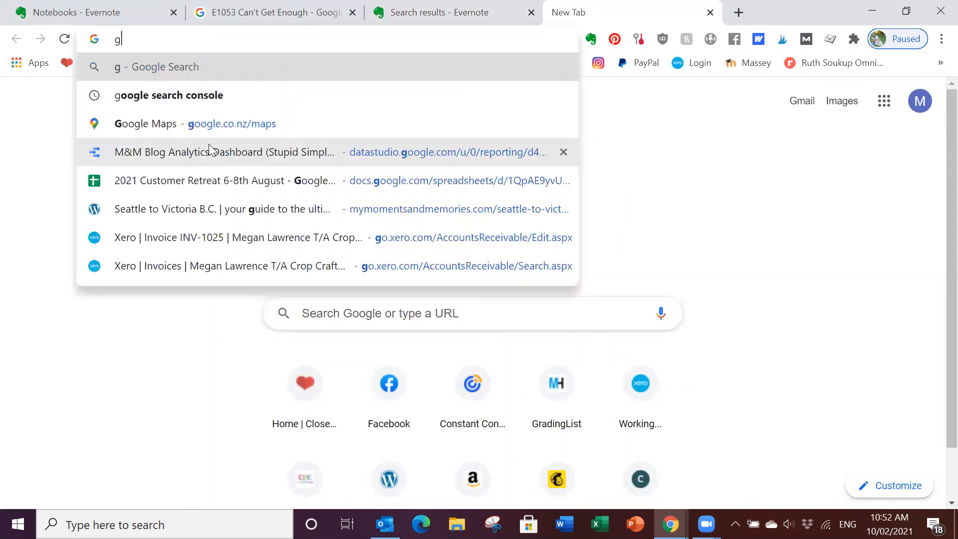
{"action": "key", "text": "BackSpace"}
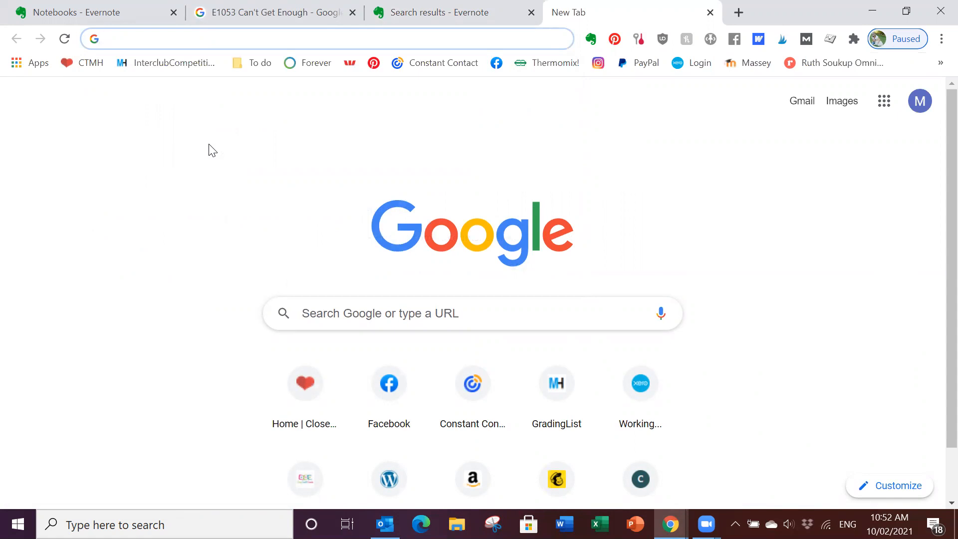
{"action": "type", "text": "b1682"}
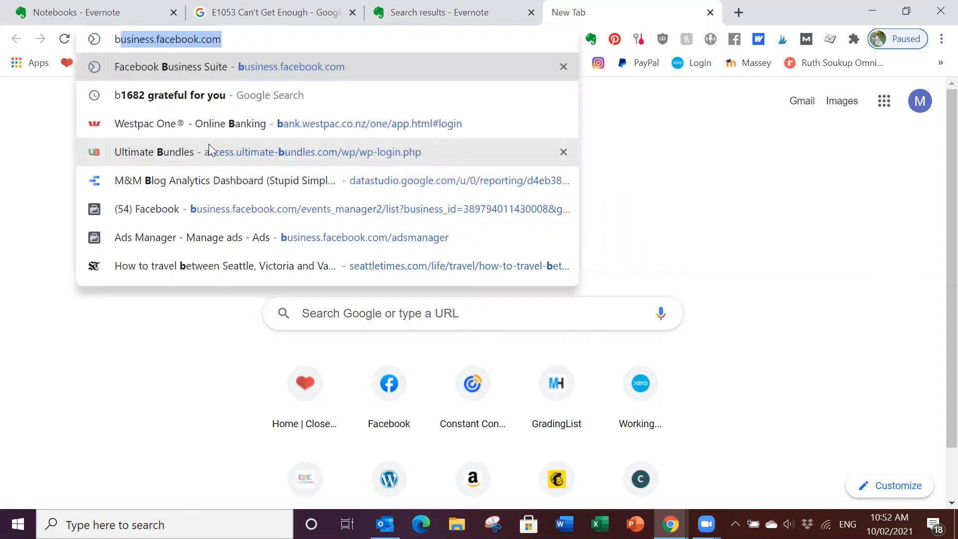
{"action": "type", "text": " grat"}
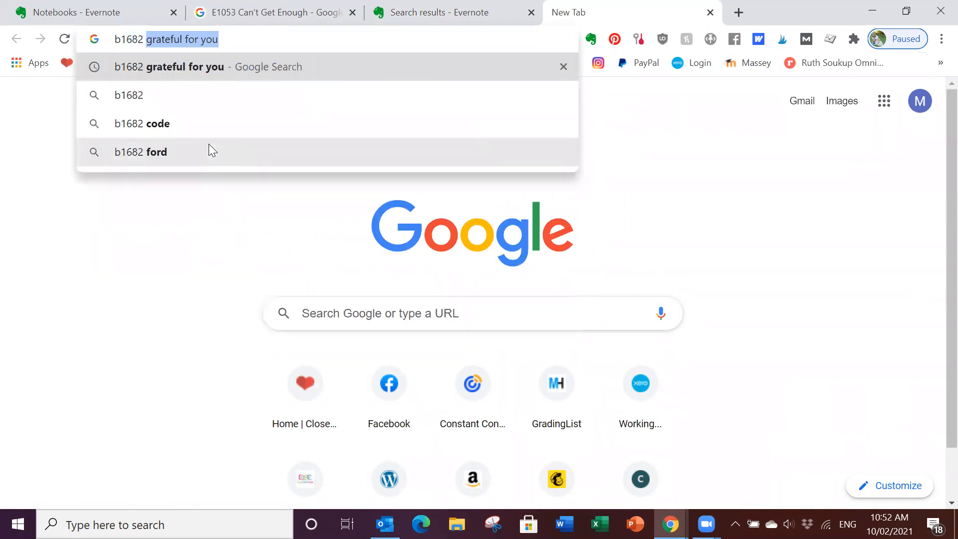
{"action": "key", "text": "Return"}
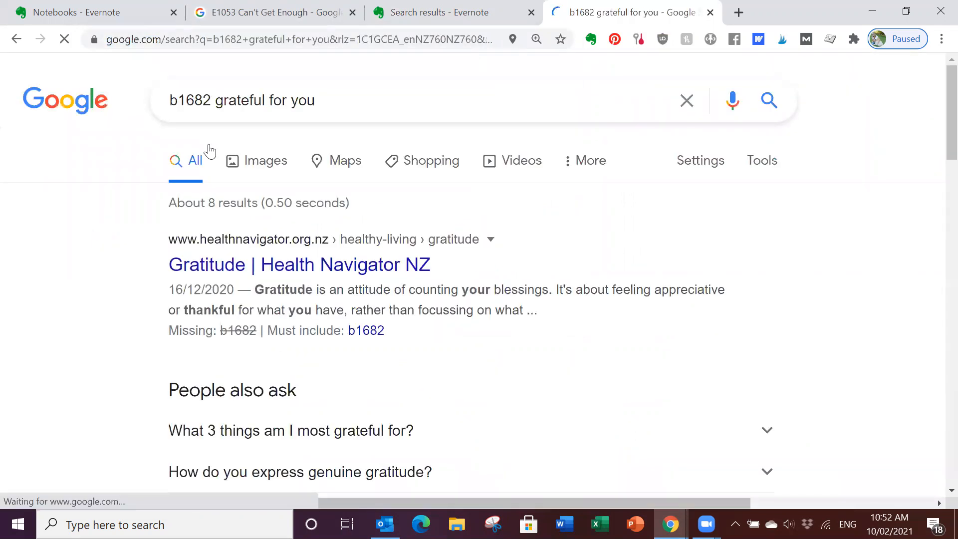
{"action": "left_click", "coordinate": [275, 164]}
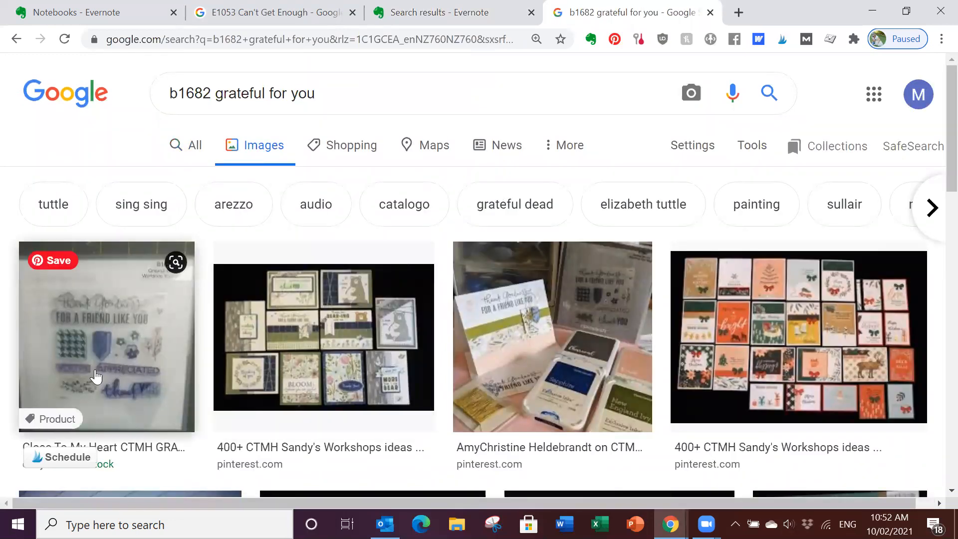
- Browse the image results, preview the eBay photo of the Grateful for You stamp set, and close the search tab
{"action": "scroll", "coordinate": [108, 344], "scroll_direction": "down", "scroll_amount": 7}
{"action": "scroll", "coordinate": [107, 342], "scroll_direction": "down", "scroll_amount": 13}
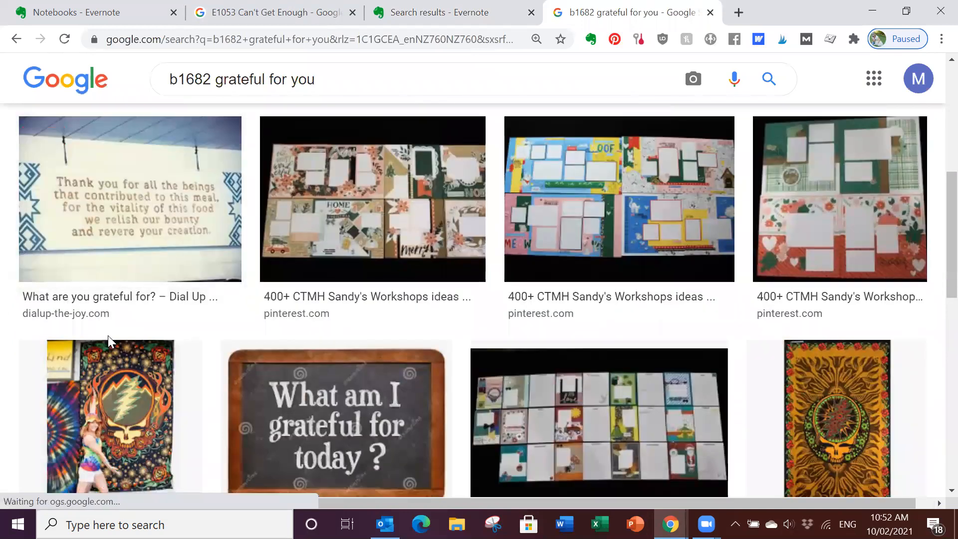
{"action": "scroll", "coordinate": [108, 341], "scroll_direction": "up", "scroll_amount": 11}
{"action": "scroll", "coordinate": [108, 335], "scroll_direction": "up", "scroll_amount": 10}
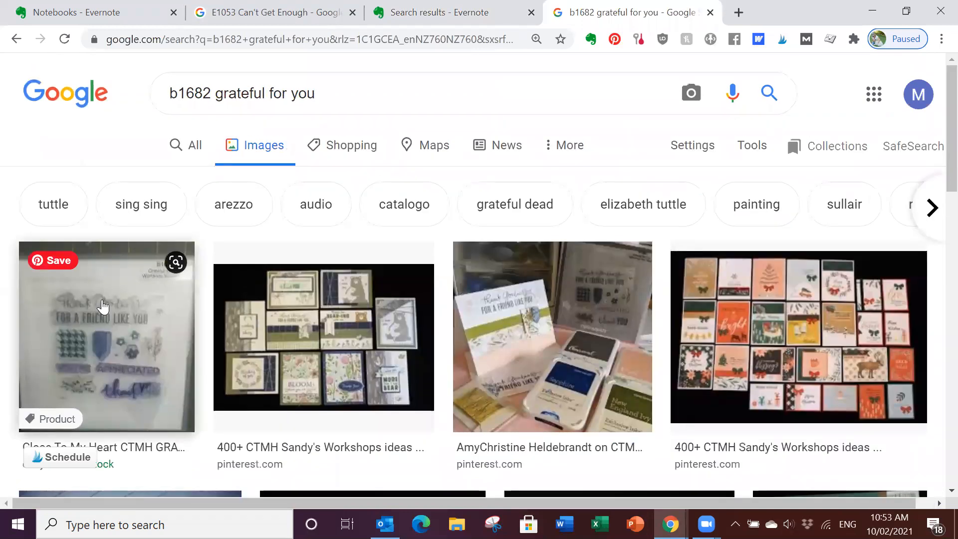
{"action": "left_click", "coordinate": [120, 340]}
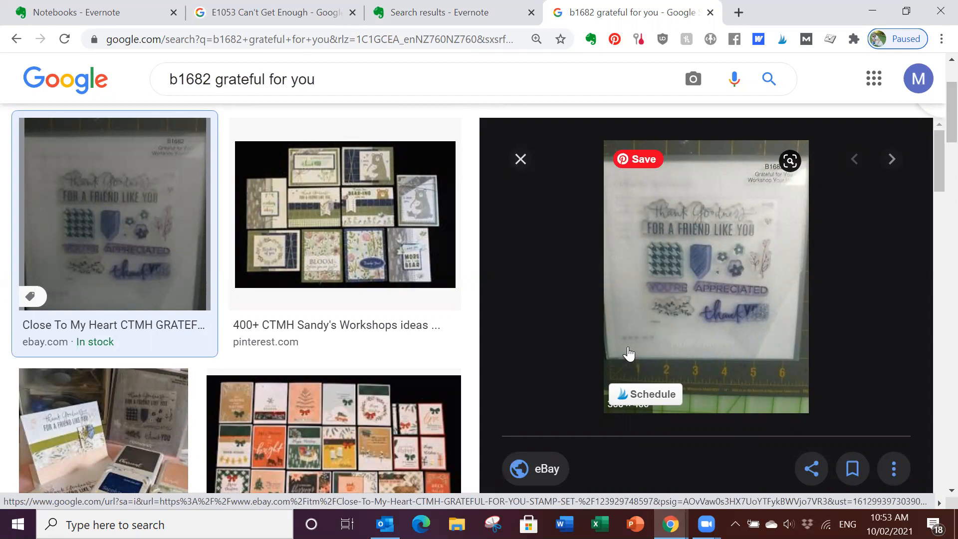
{"action": "left_click", "coordinate": [710, 13]}
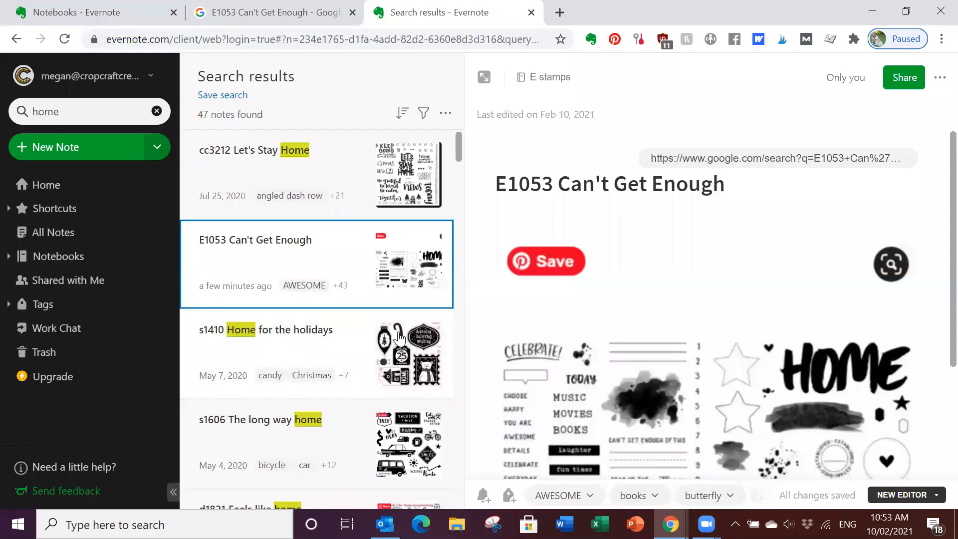